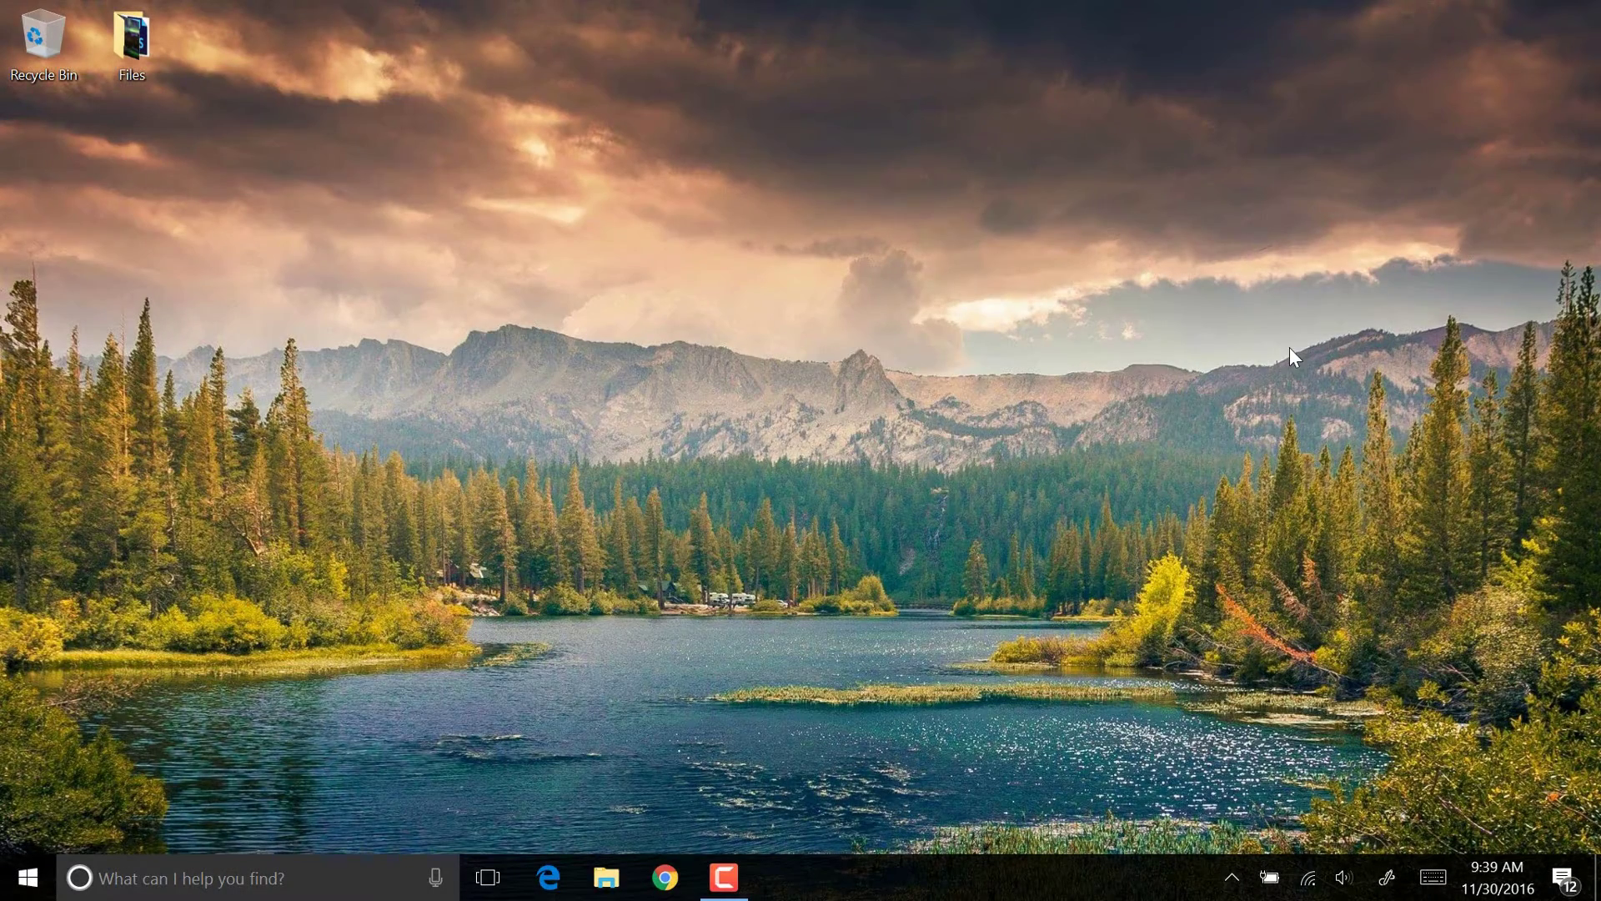
Open the Start menu and scroll down through the app list and back to the top
key("super")
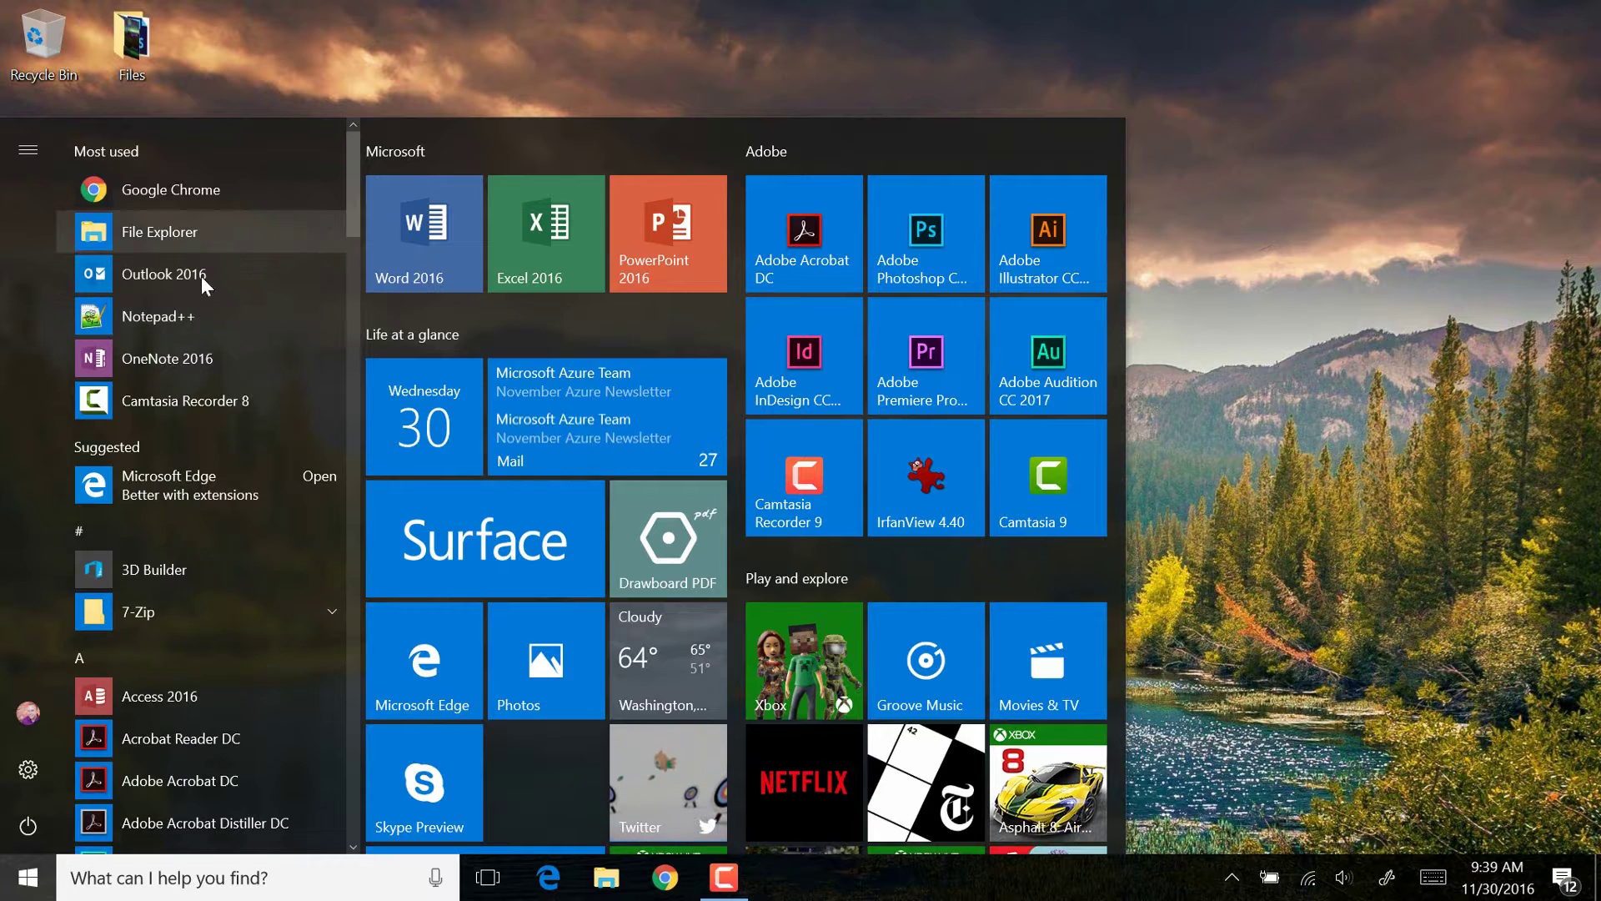
scroll(204, 349, "down", 7)
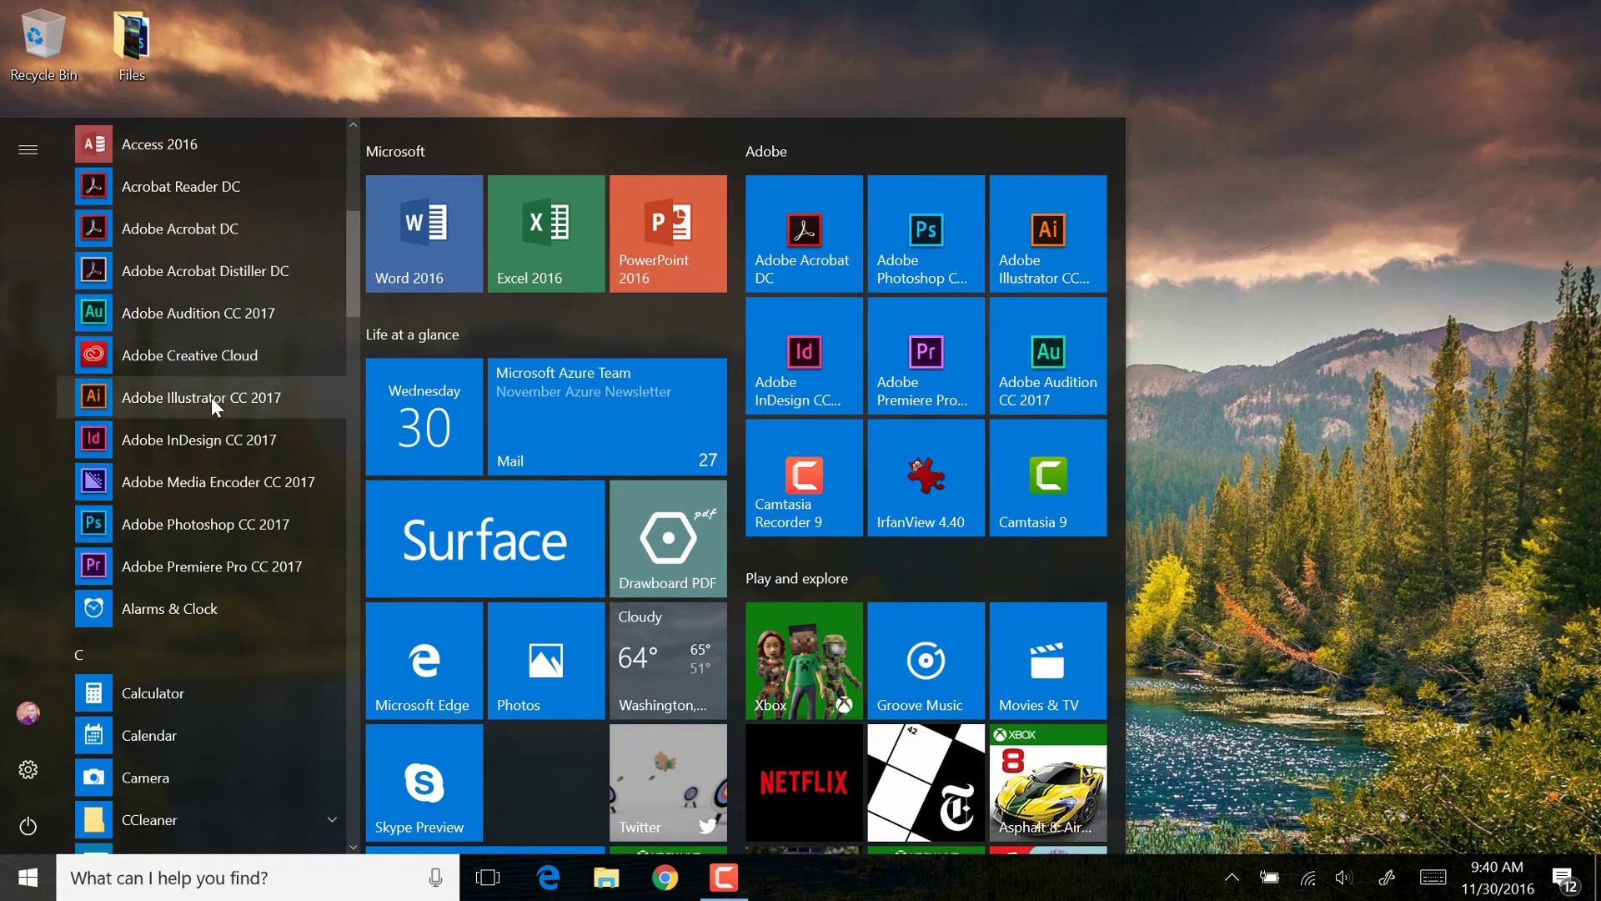
scroll(215, 442, "down", 10)
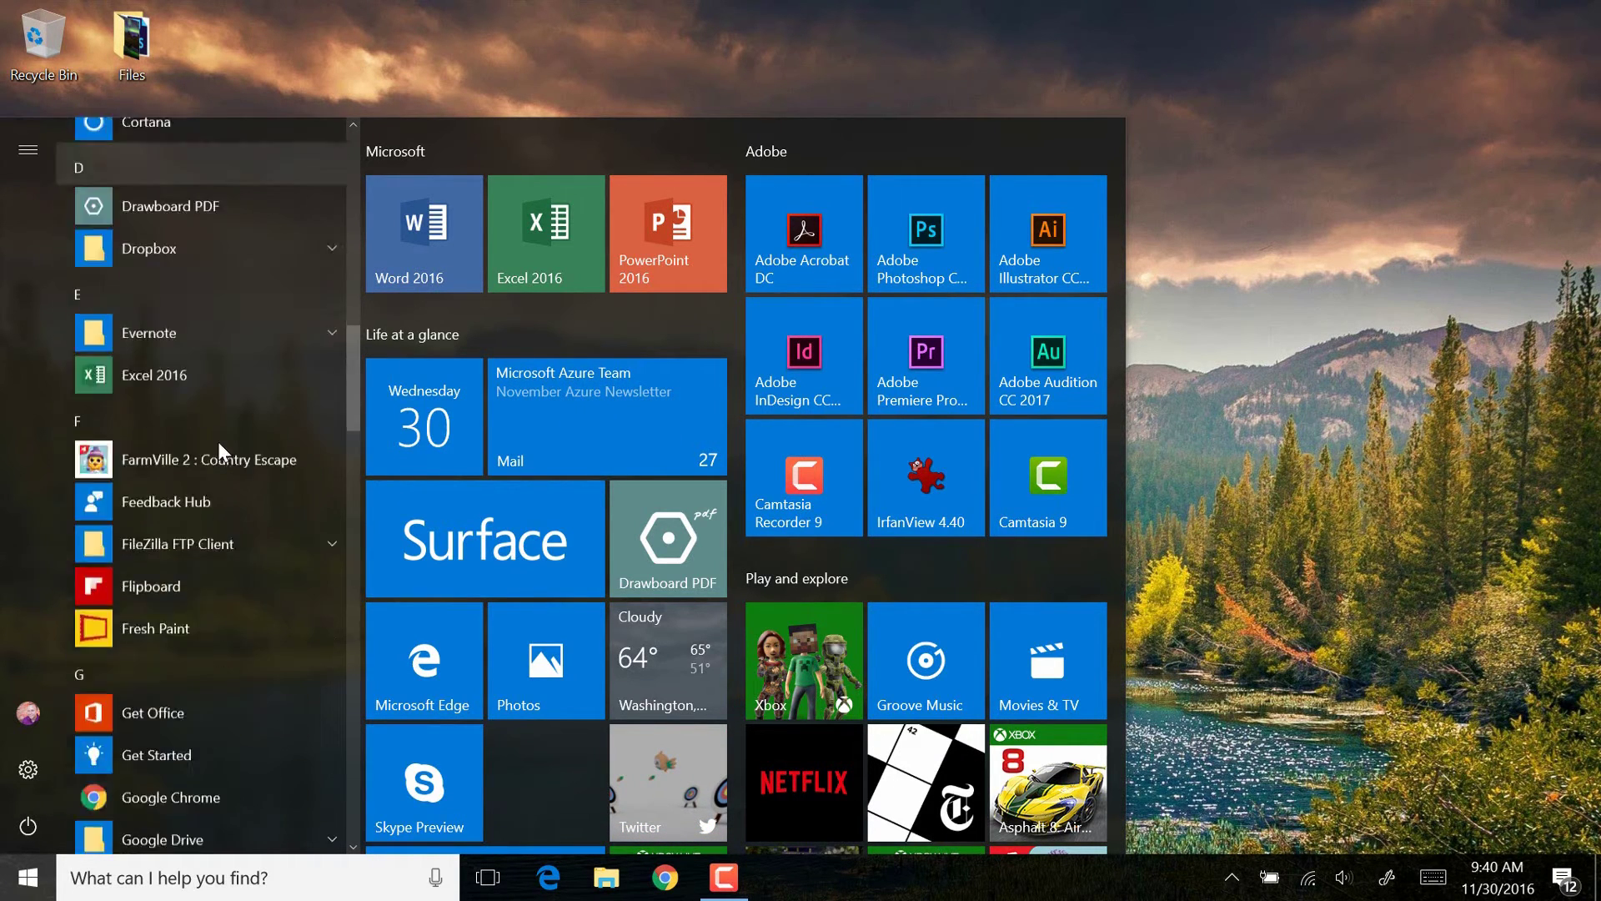
scroll(216, 436, "down", 1)
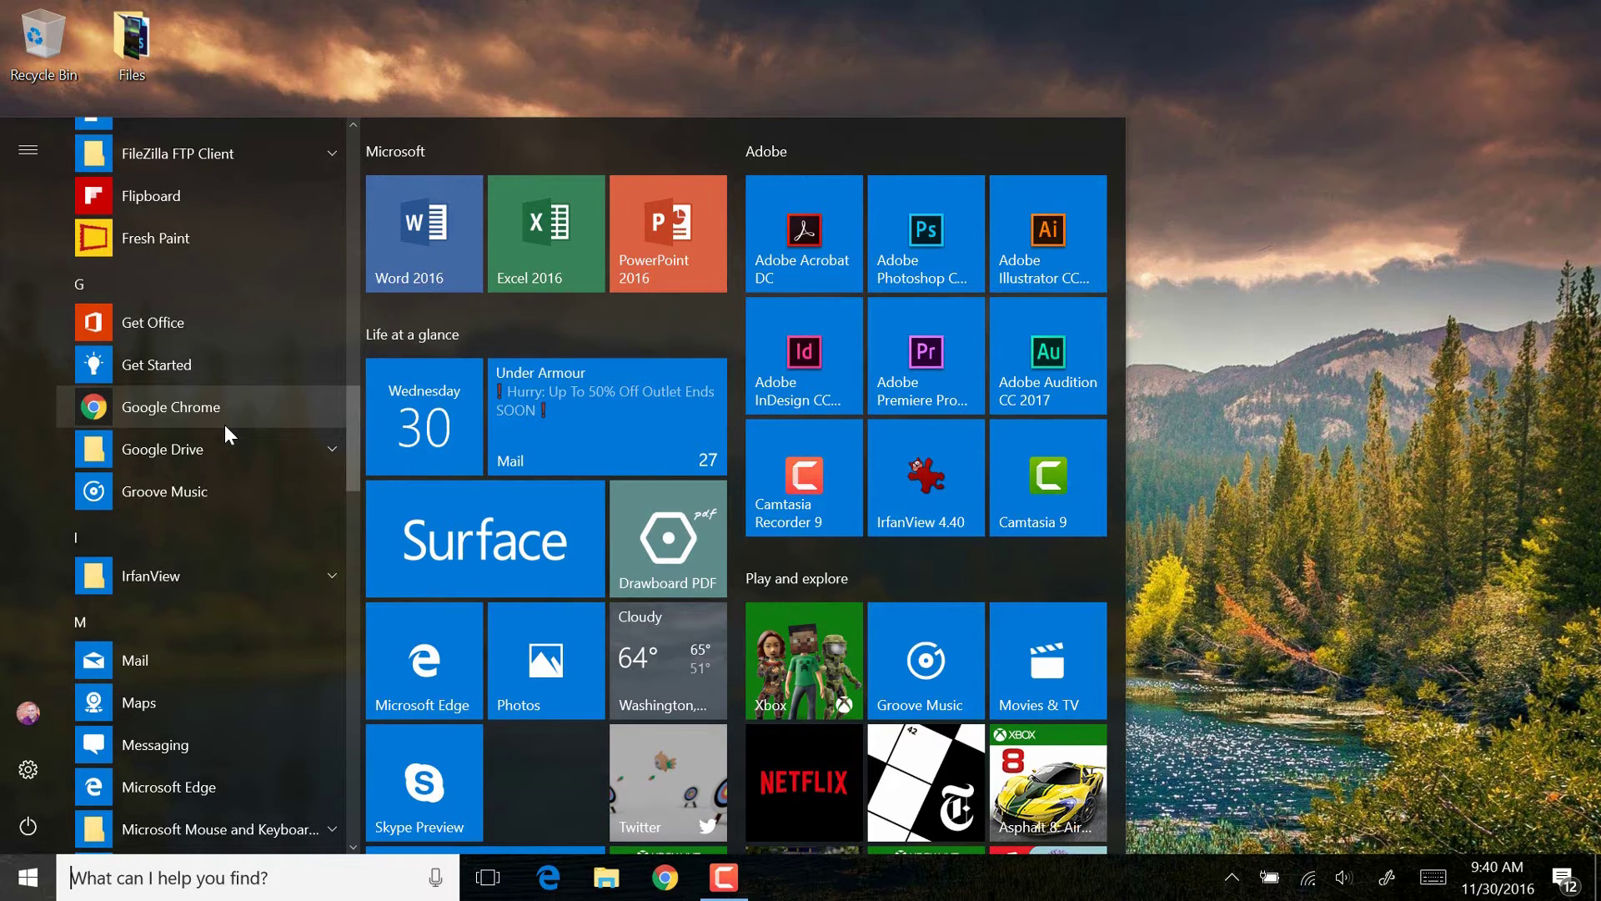
scroll(226, 428, "up", 10)
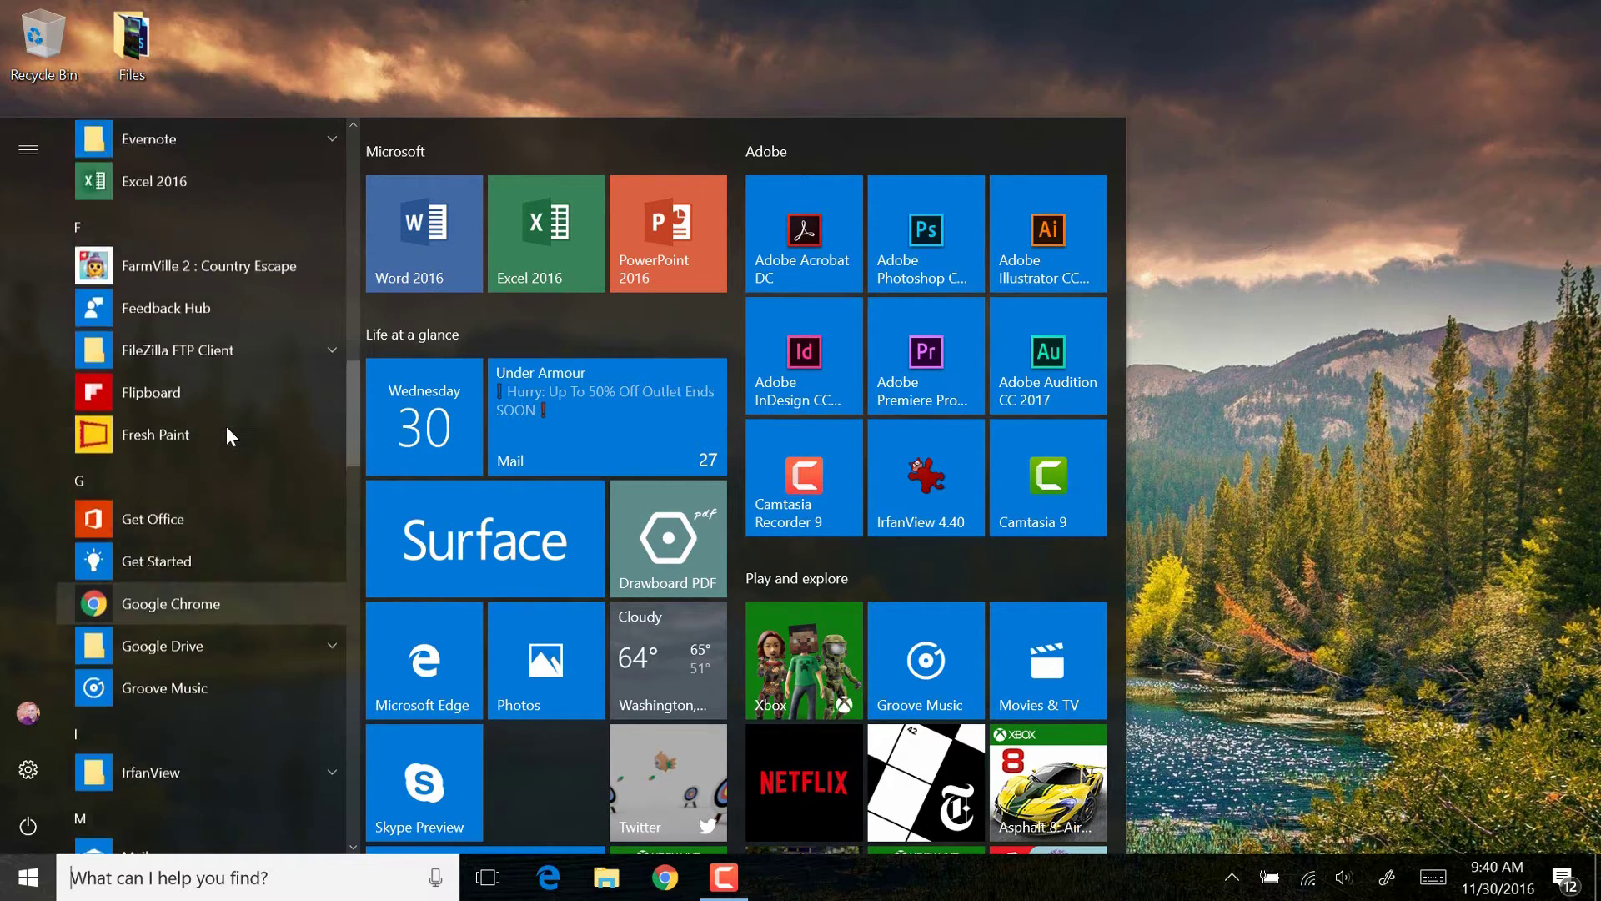
scroll(226, 427, "up", 15)
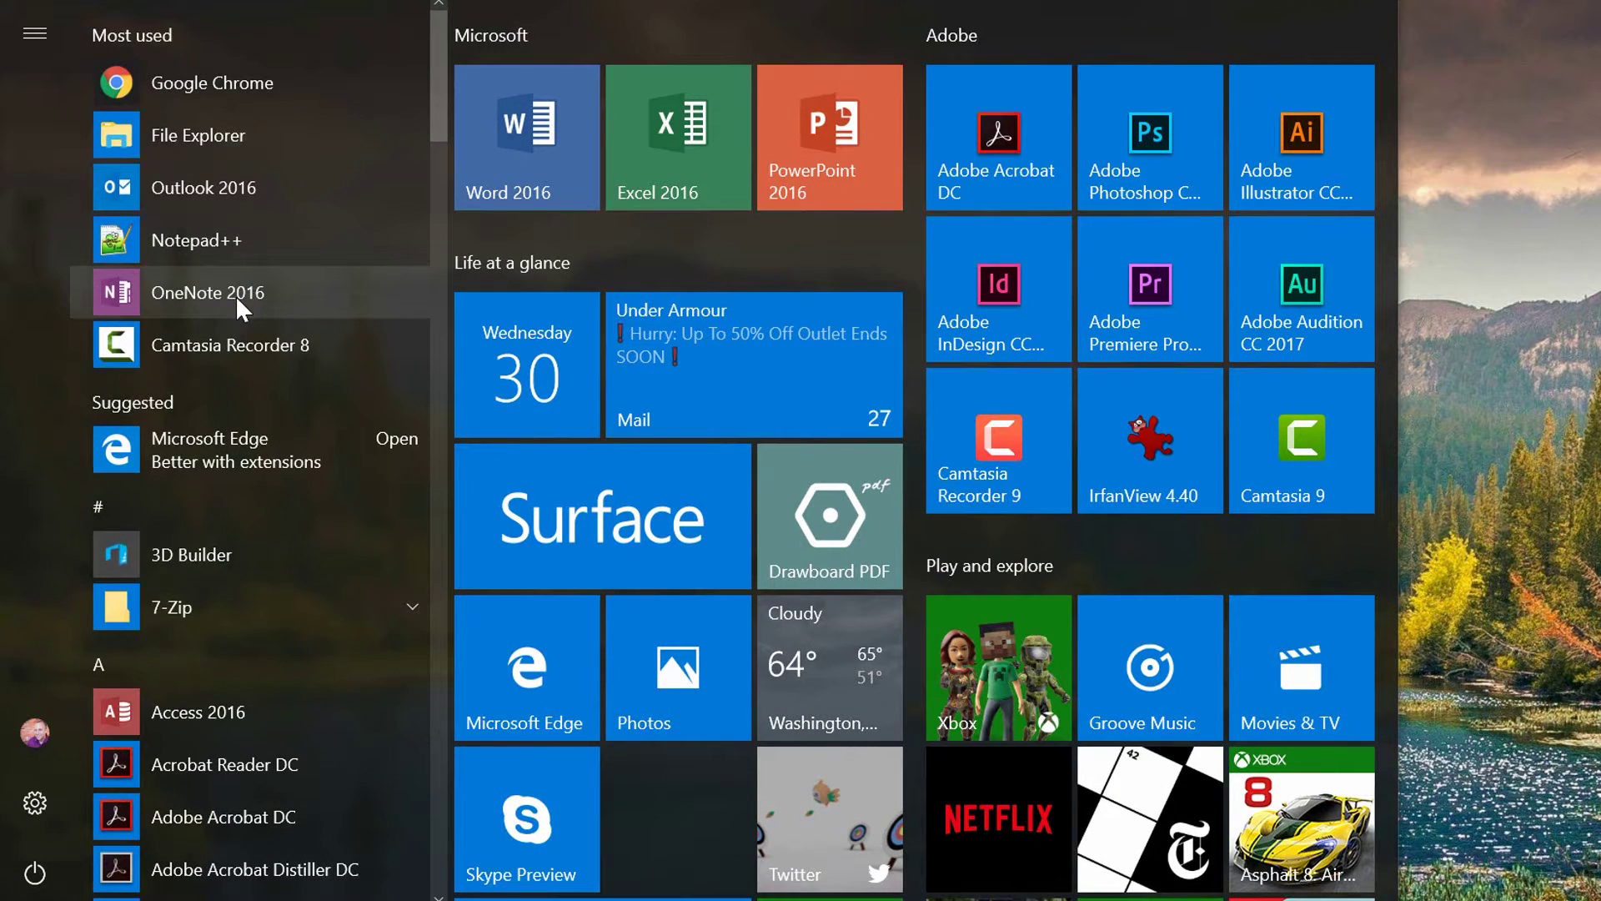
Pin OneNote 2016 to Start and drag its tile up into the Microsoft group
right_click(236, 302)
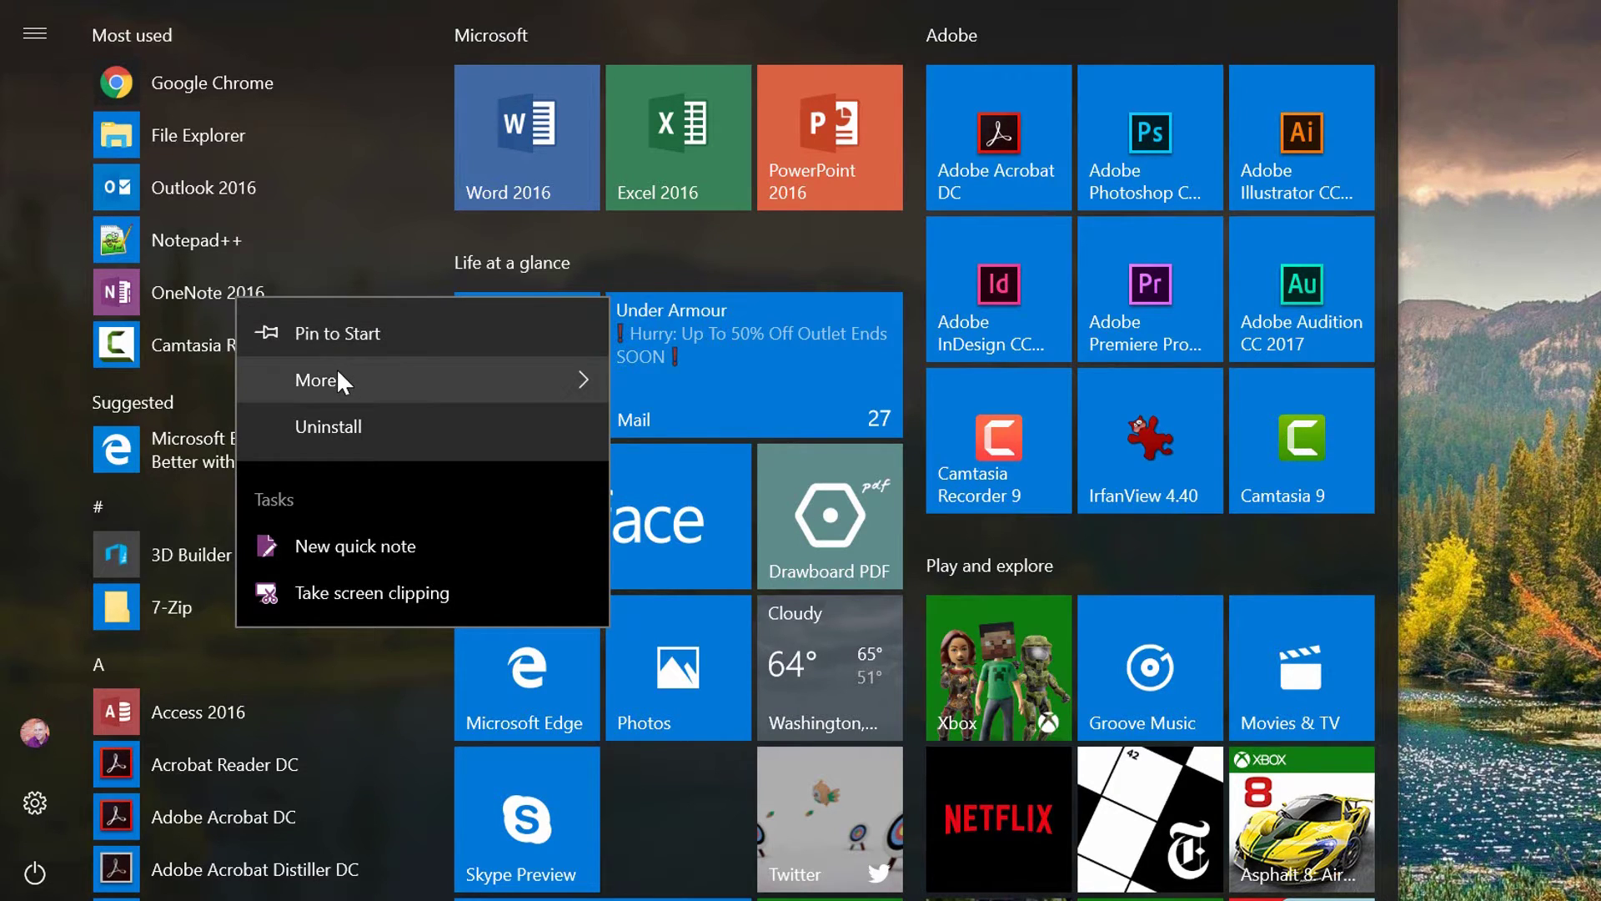
mouse_move(337, 371)
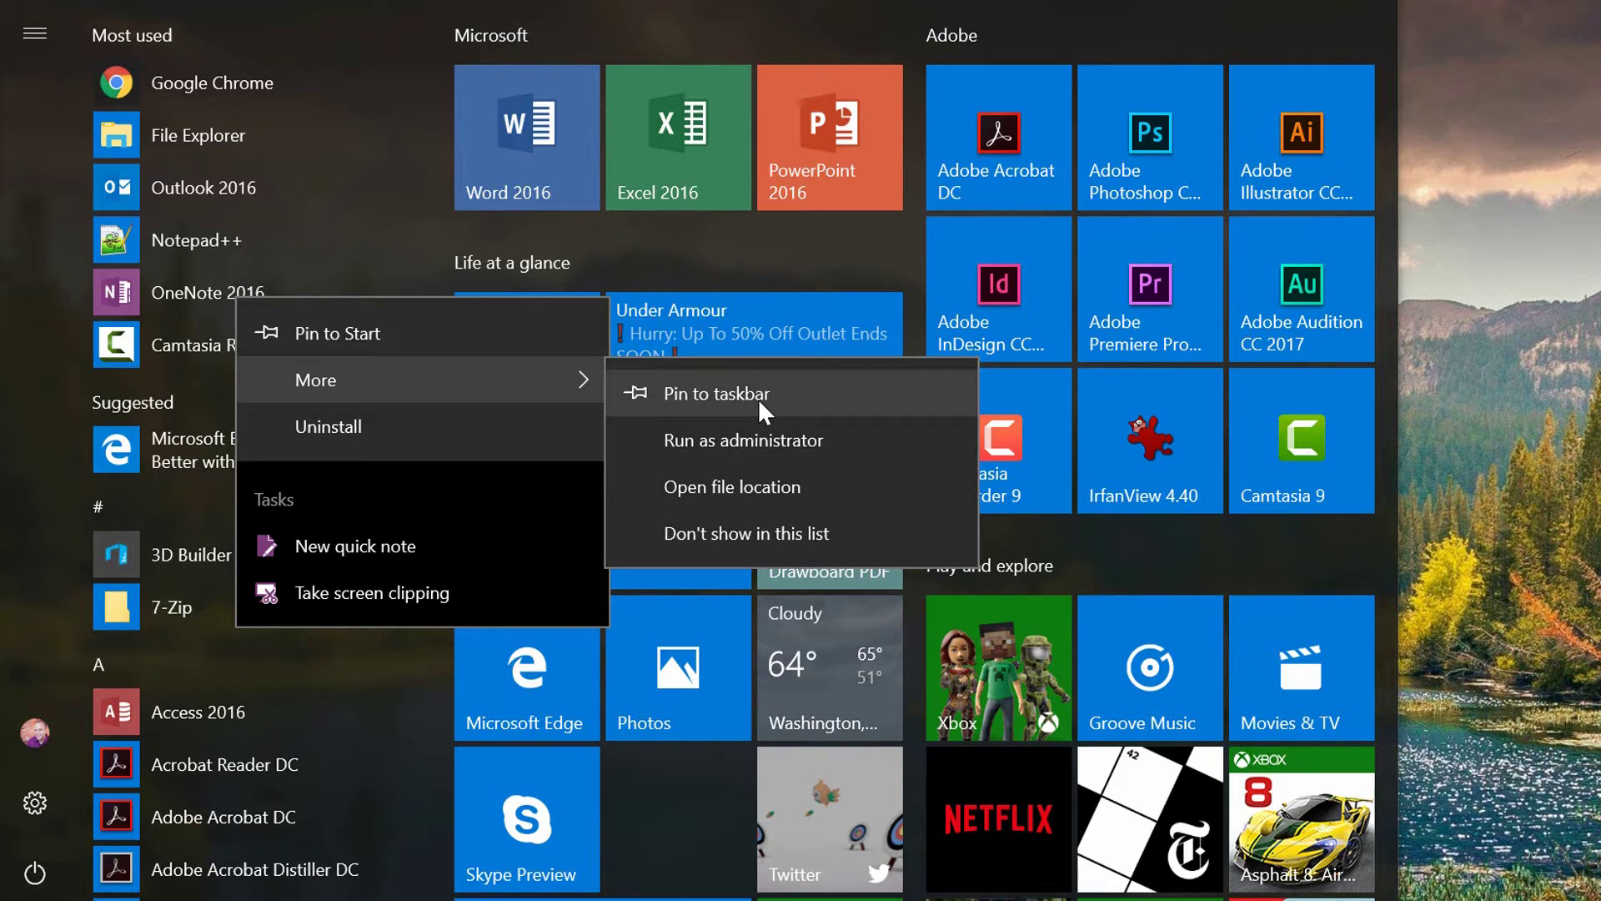
left_click(369, 333)
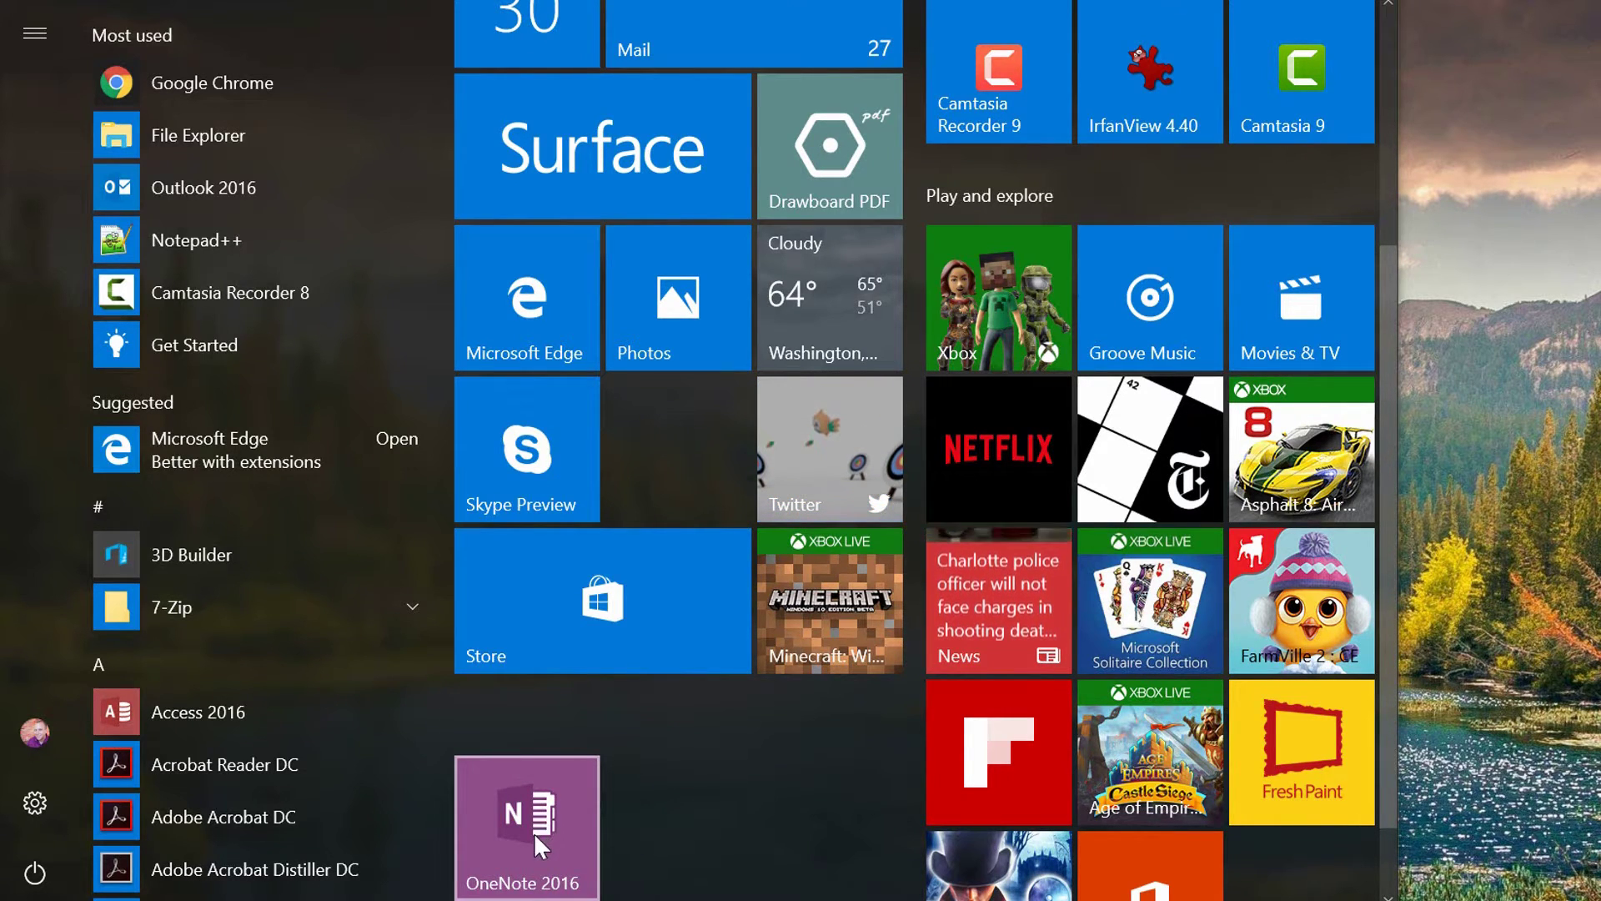
left_click_drag(533, 832, 529, 282)
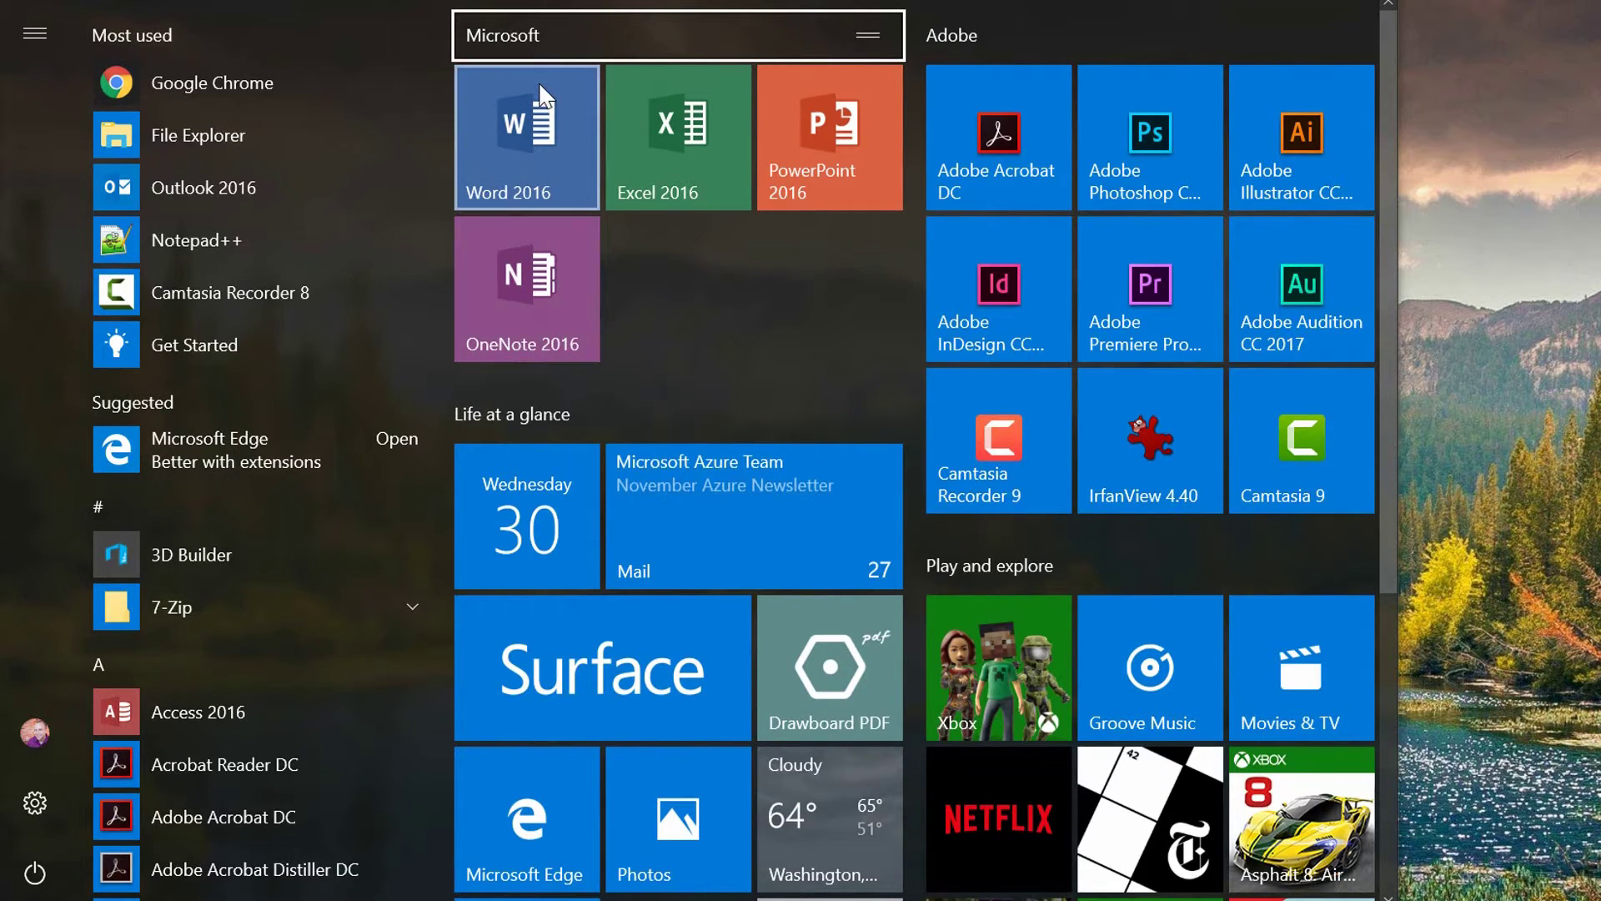
Put the Microsoft tile group's header into name-editing mode
left_click(529, 33)
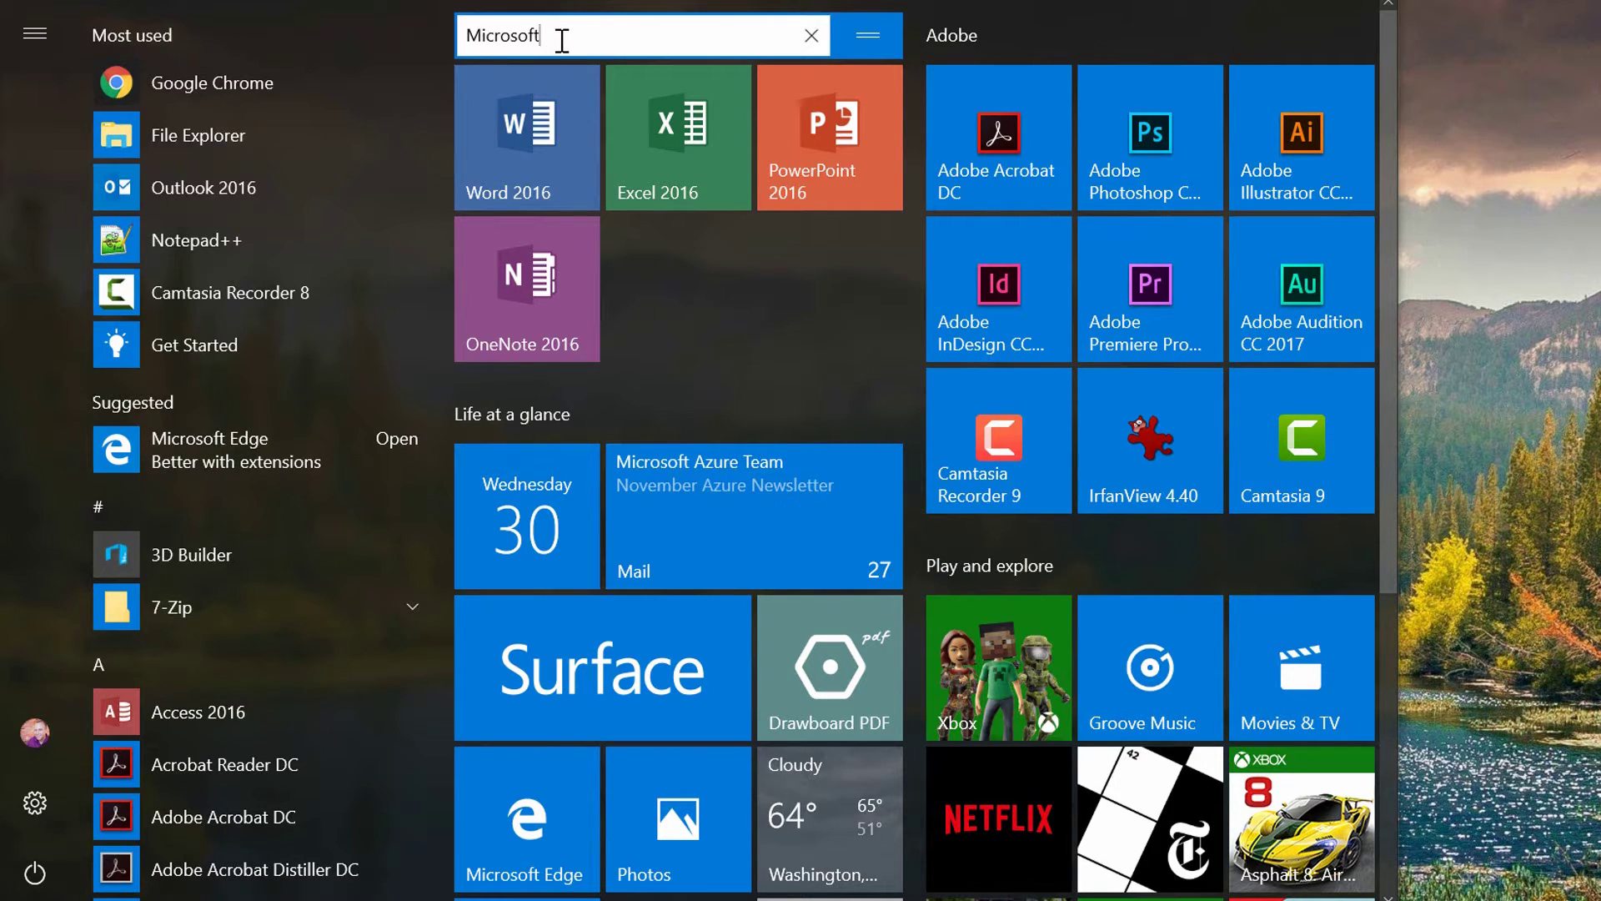
Append 'Office' to the Microsoft group name and 'CC' to the Adobe group name
type("Office")
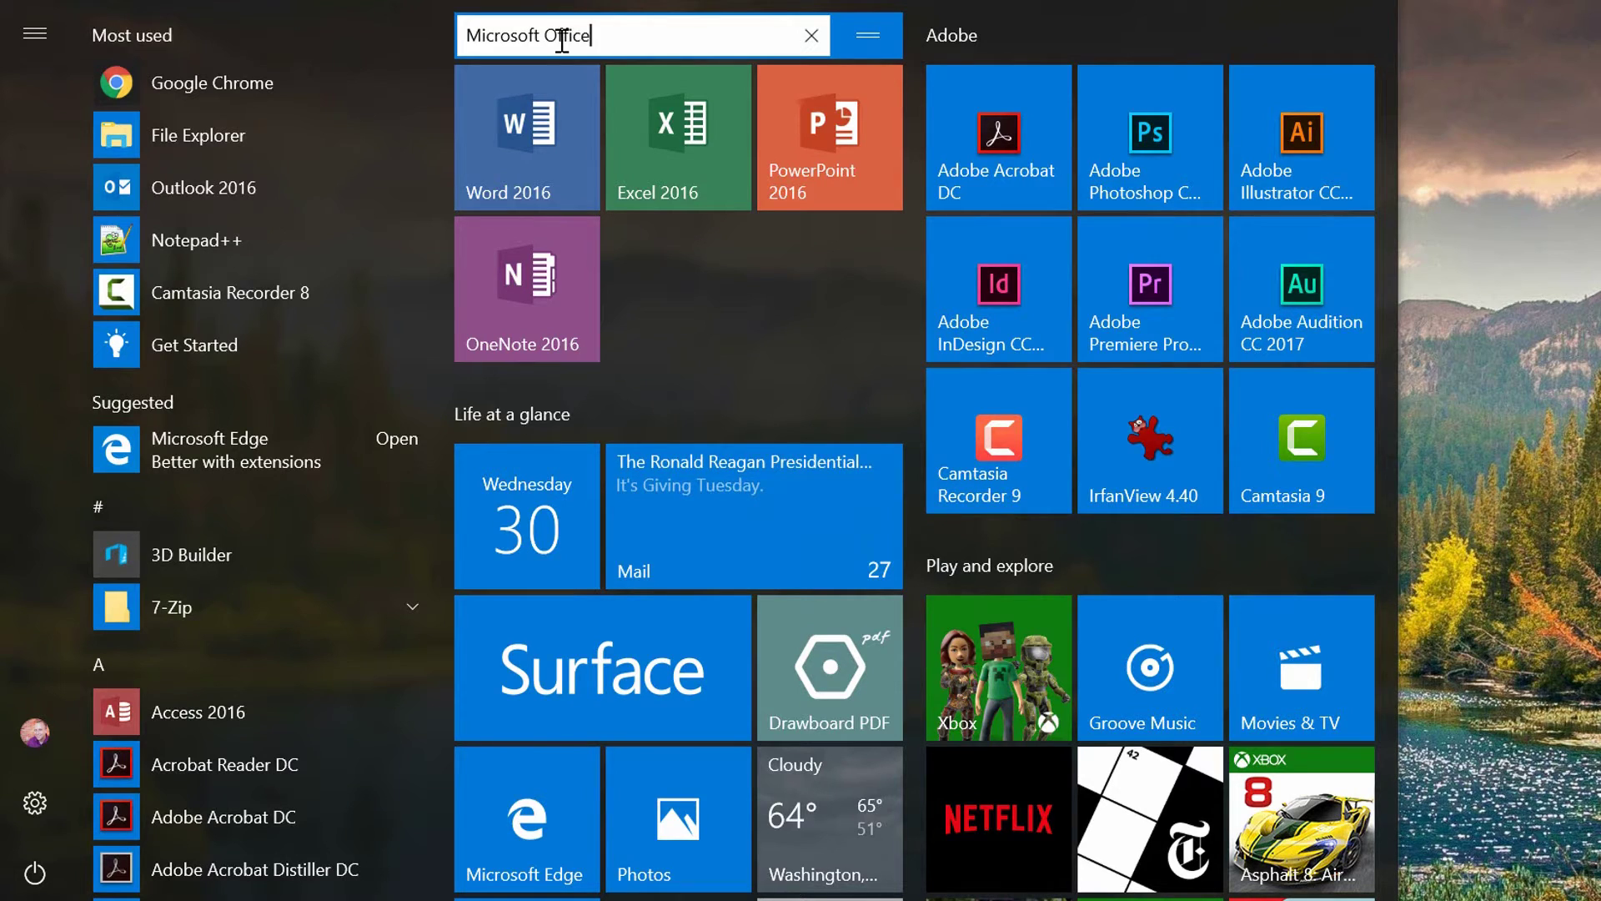
key("Return")
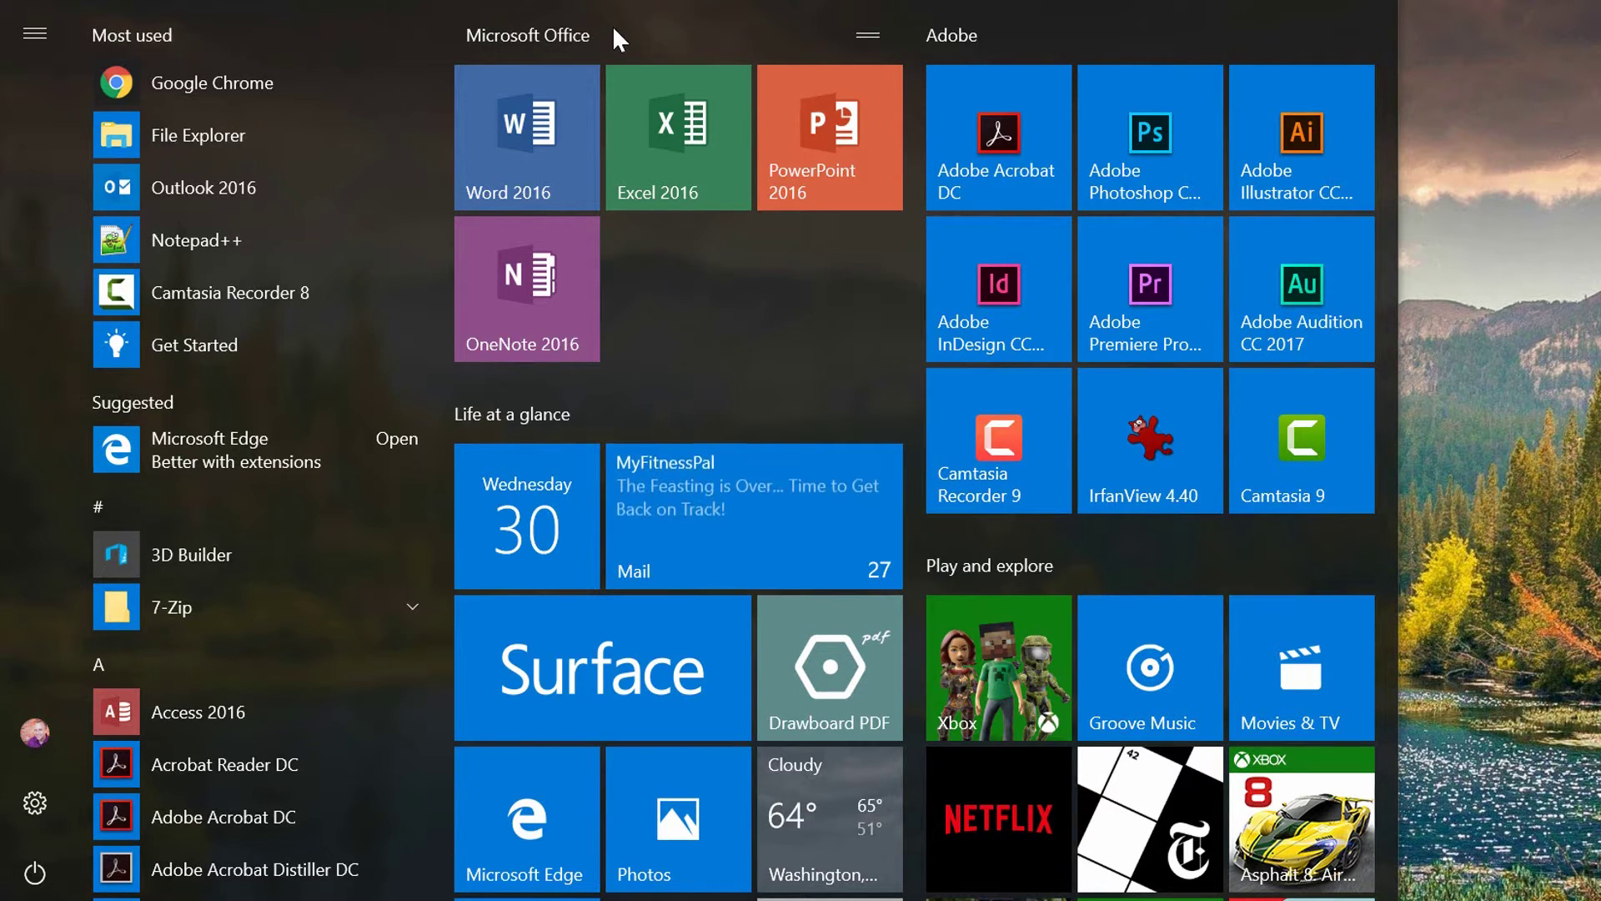
left_click(981, 39)
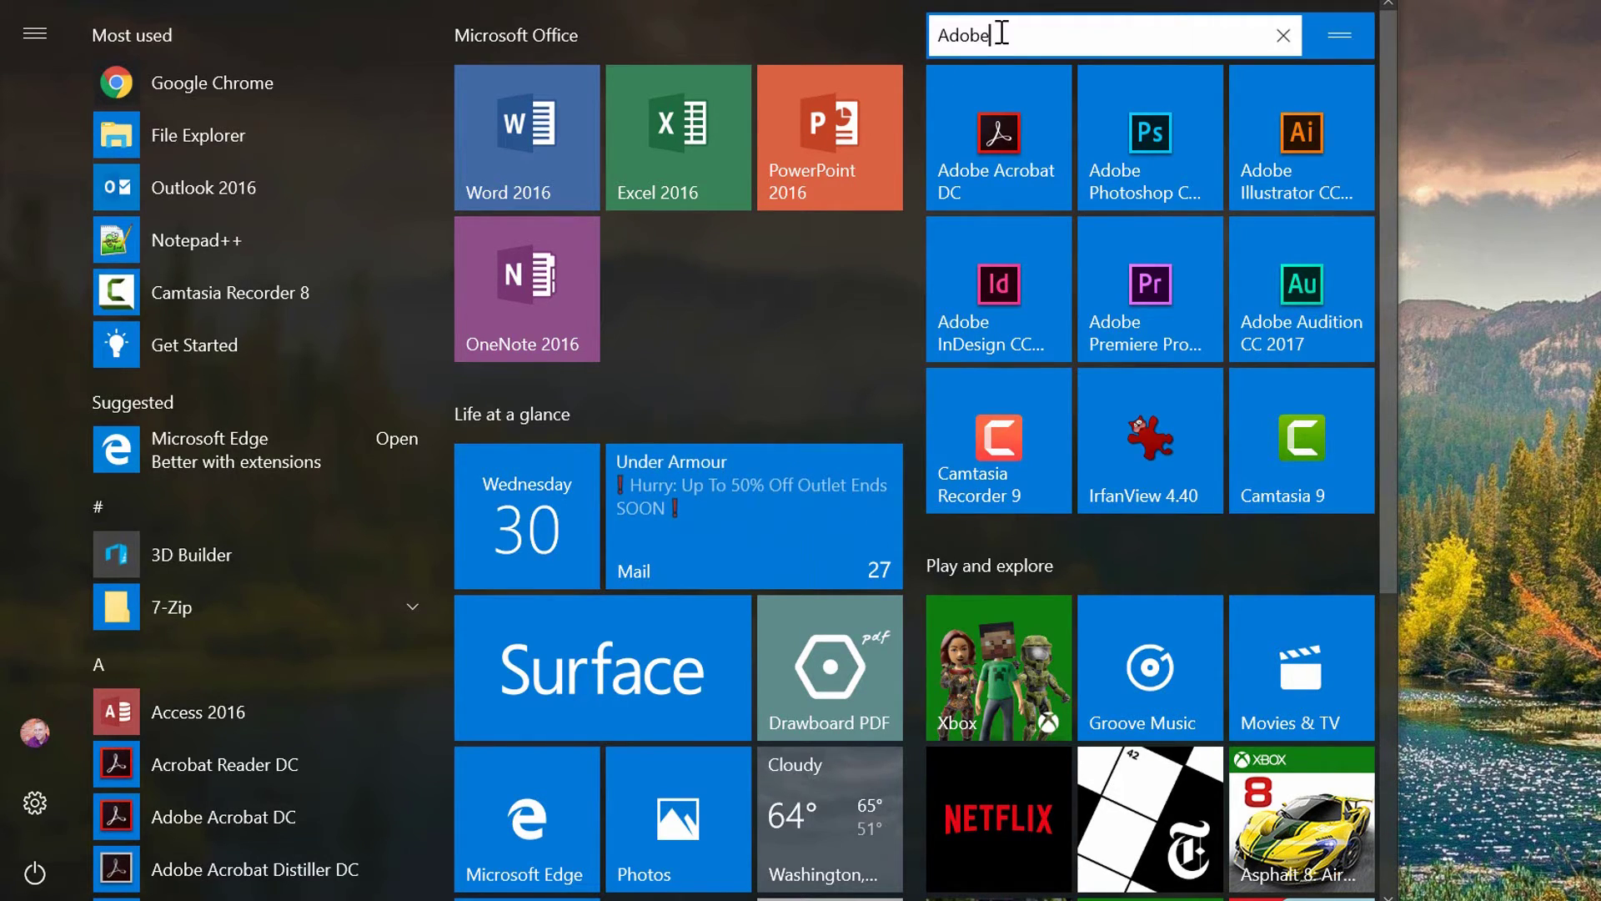
type("CC")
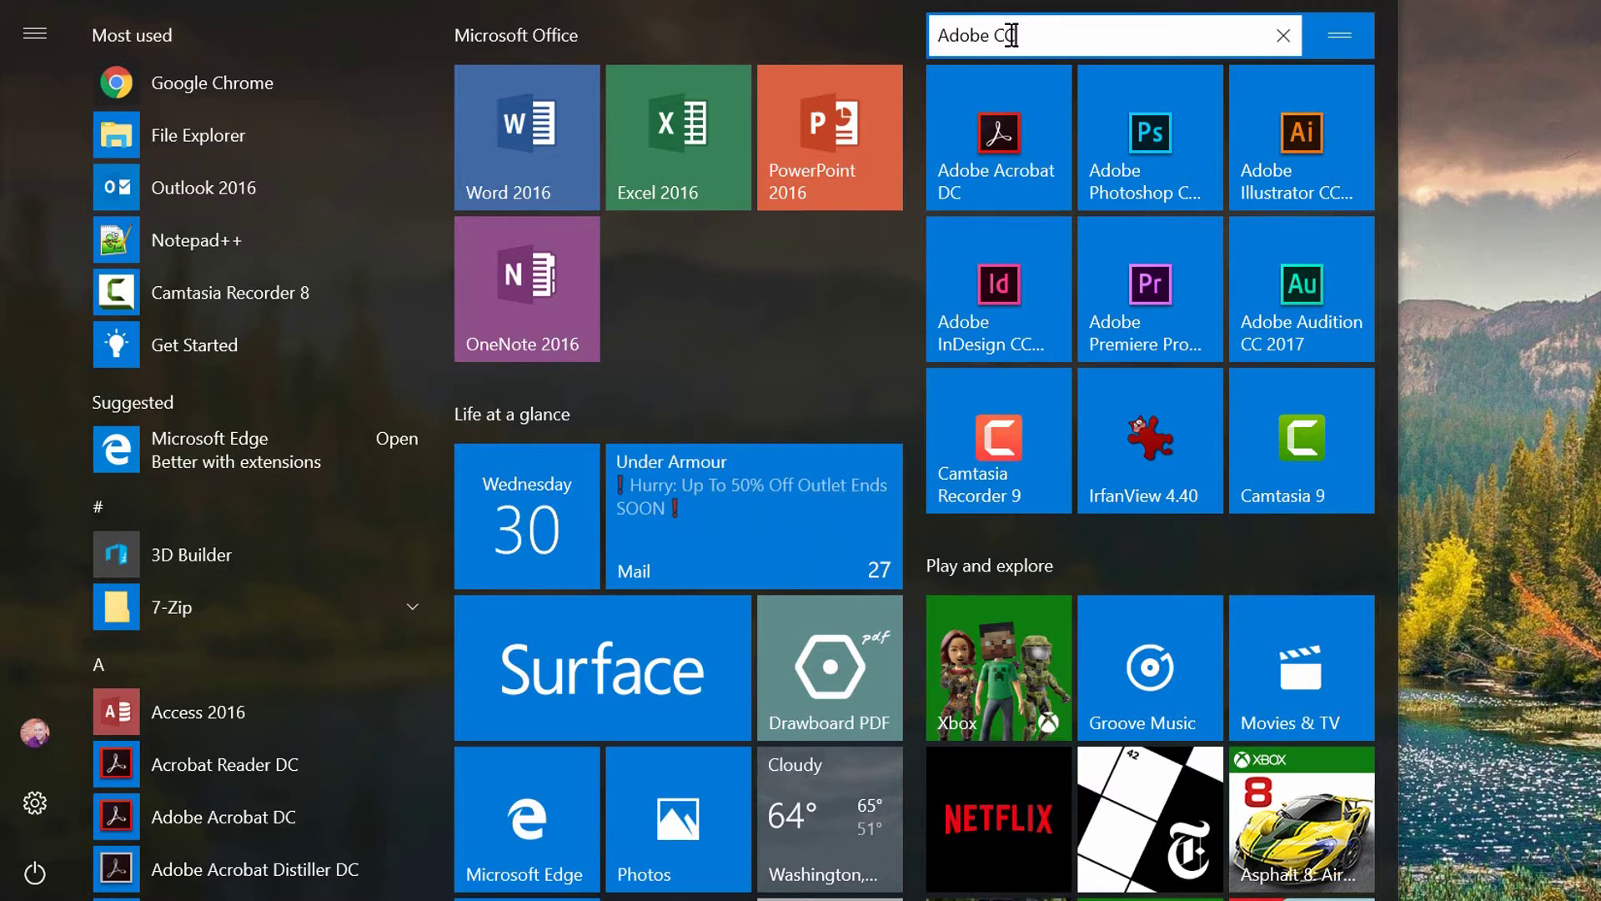
key("Return")
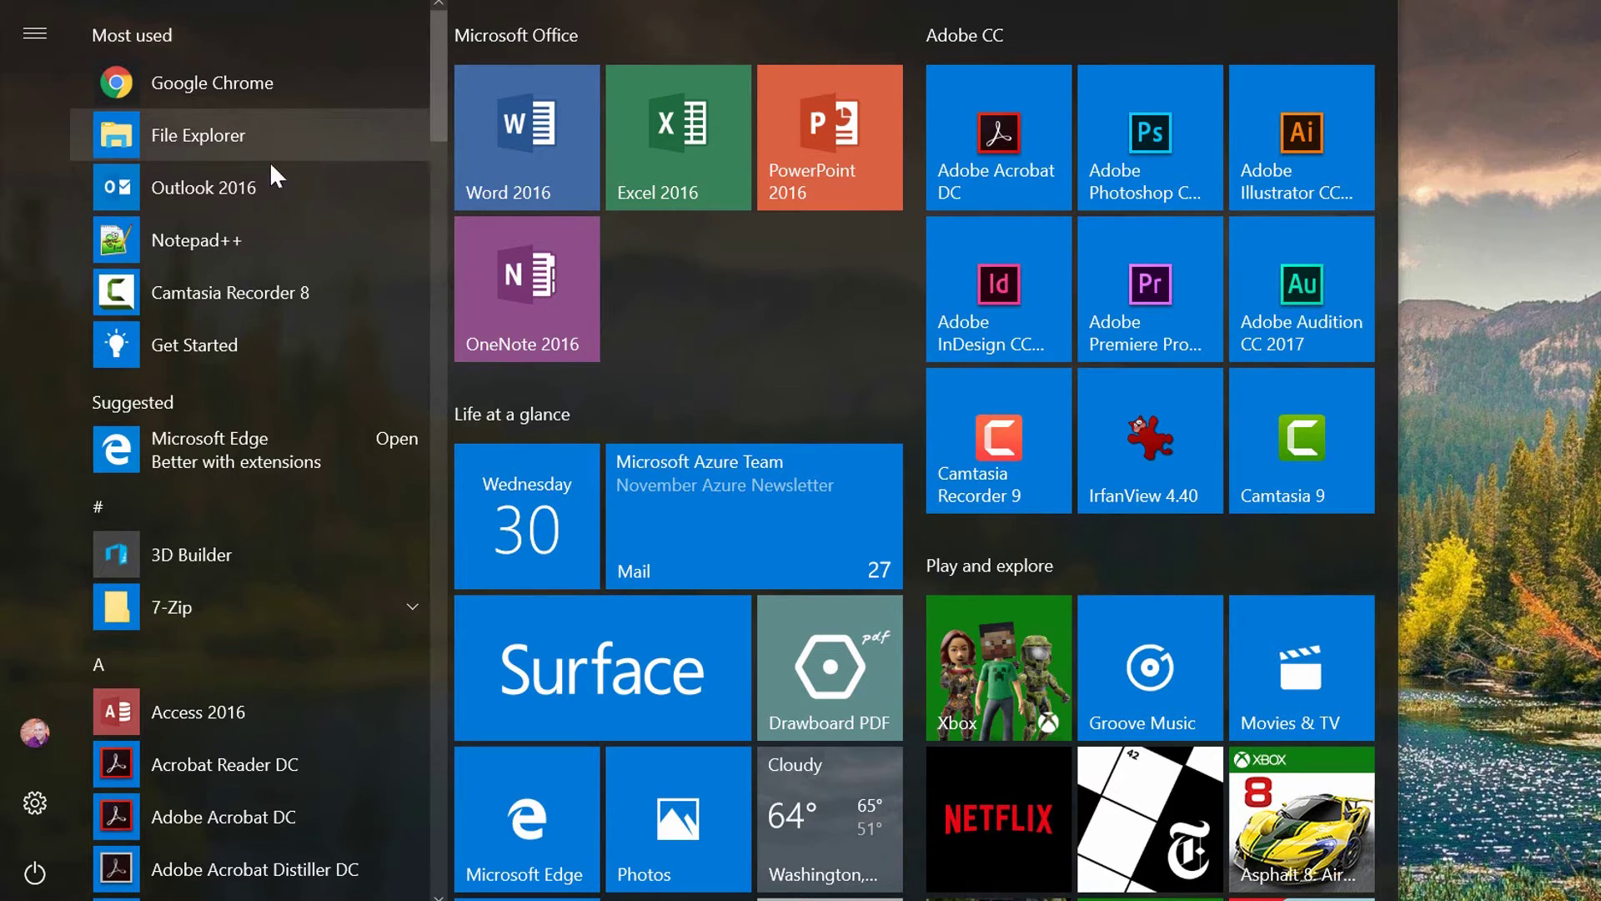
Pin Outlook 2016, Access 2016 and Visio 2016 from the app list as Start tiles
right_click(215, 188)
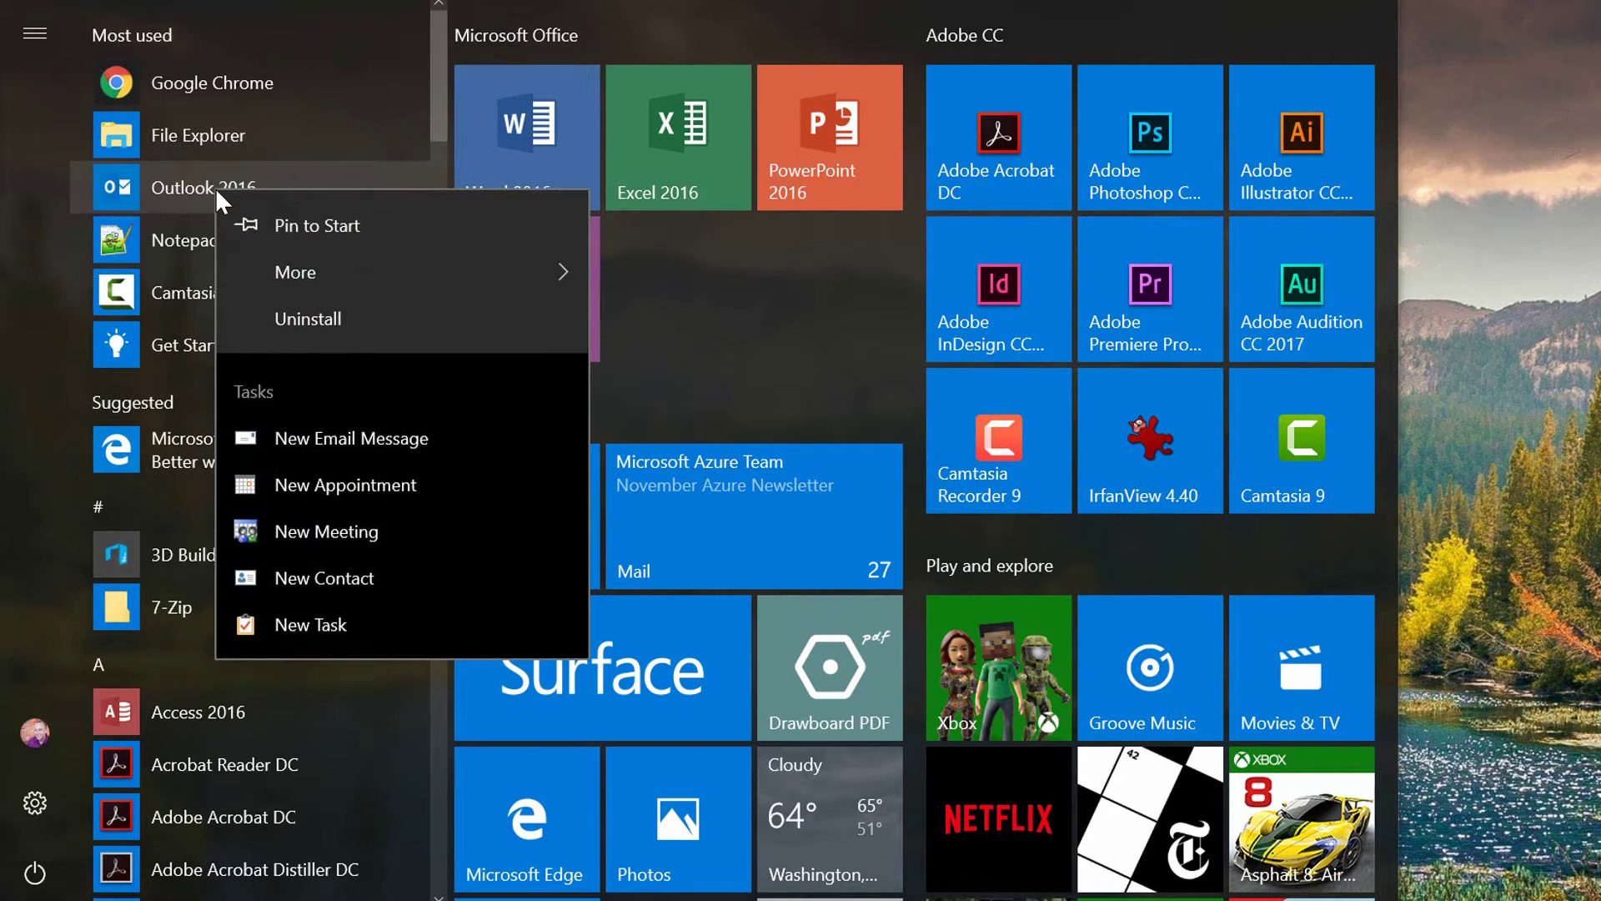
left_click(291, 225)
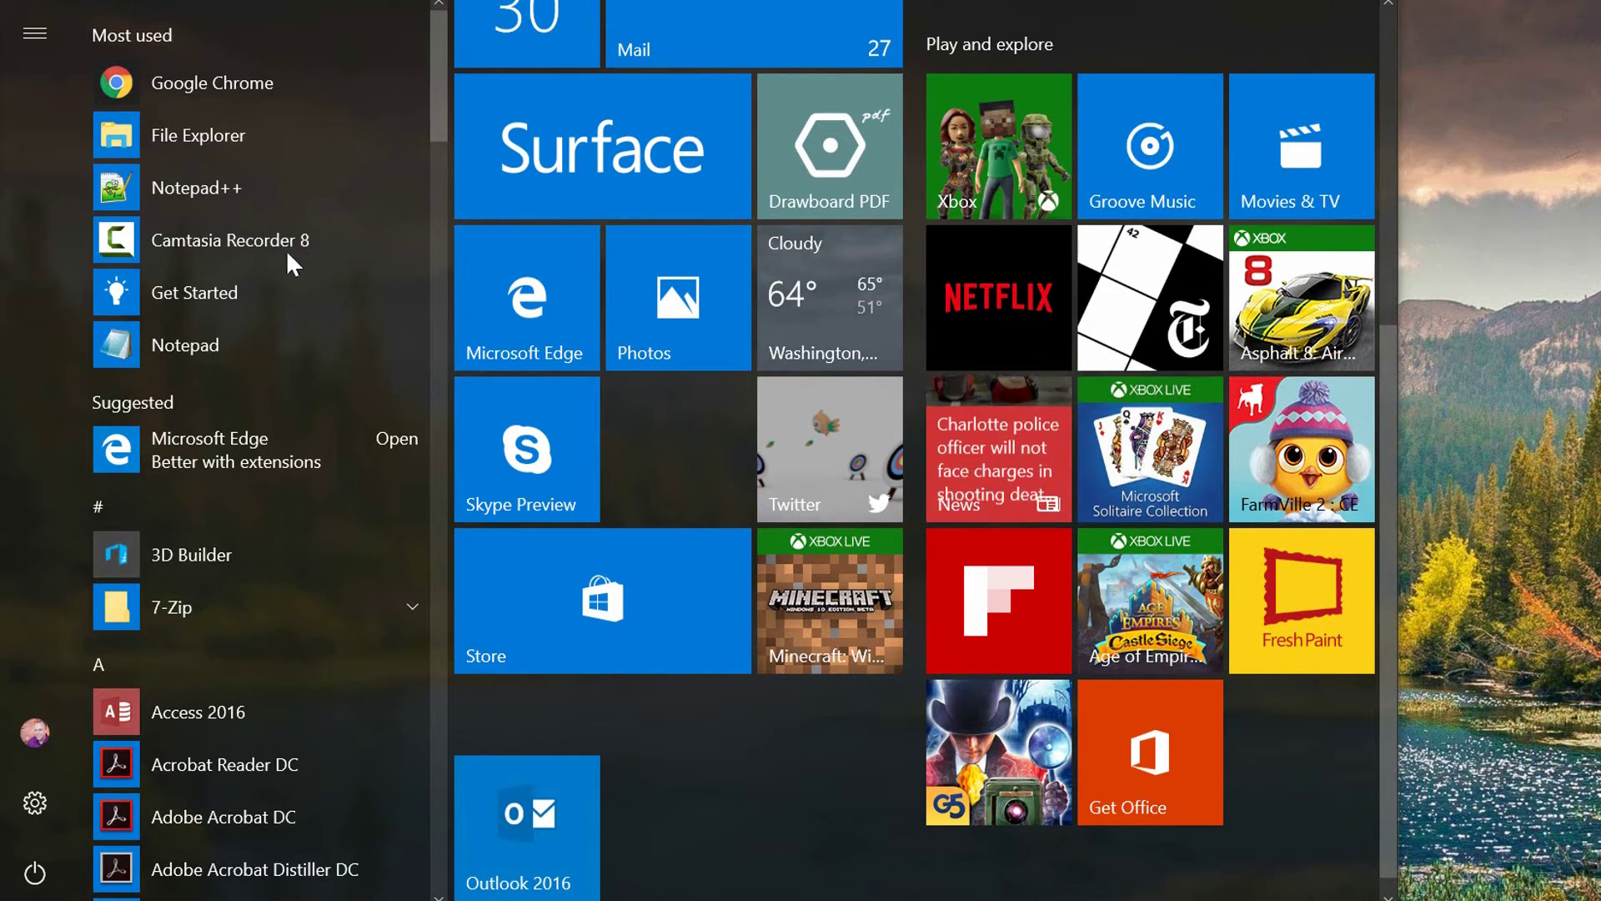
right_click(234, 713)
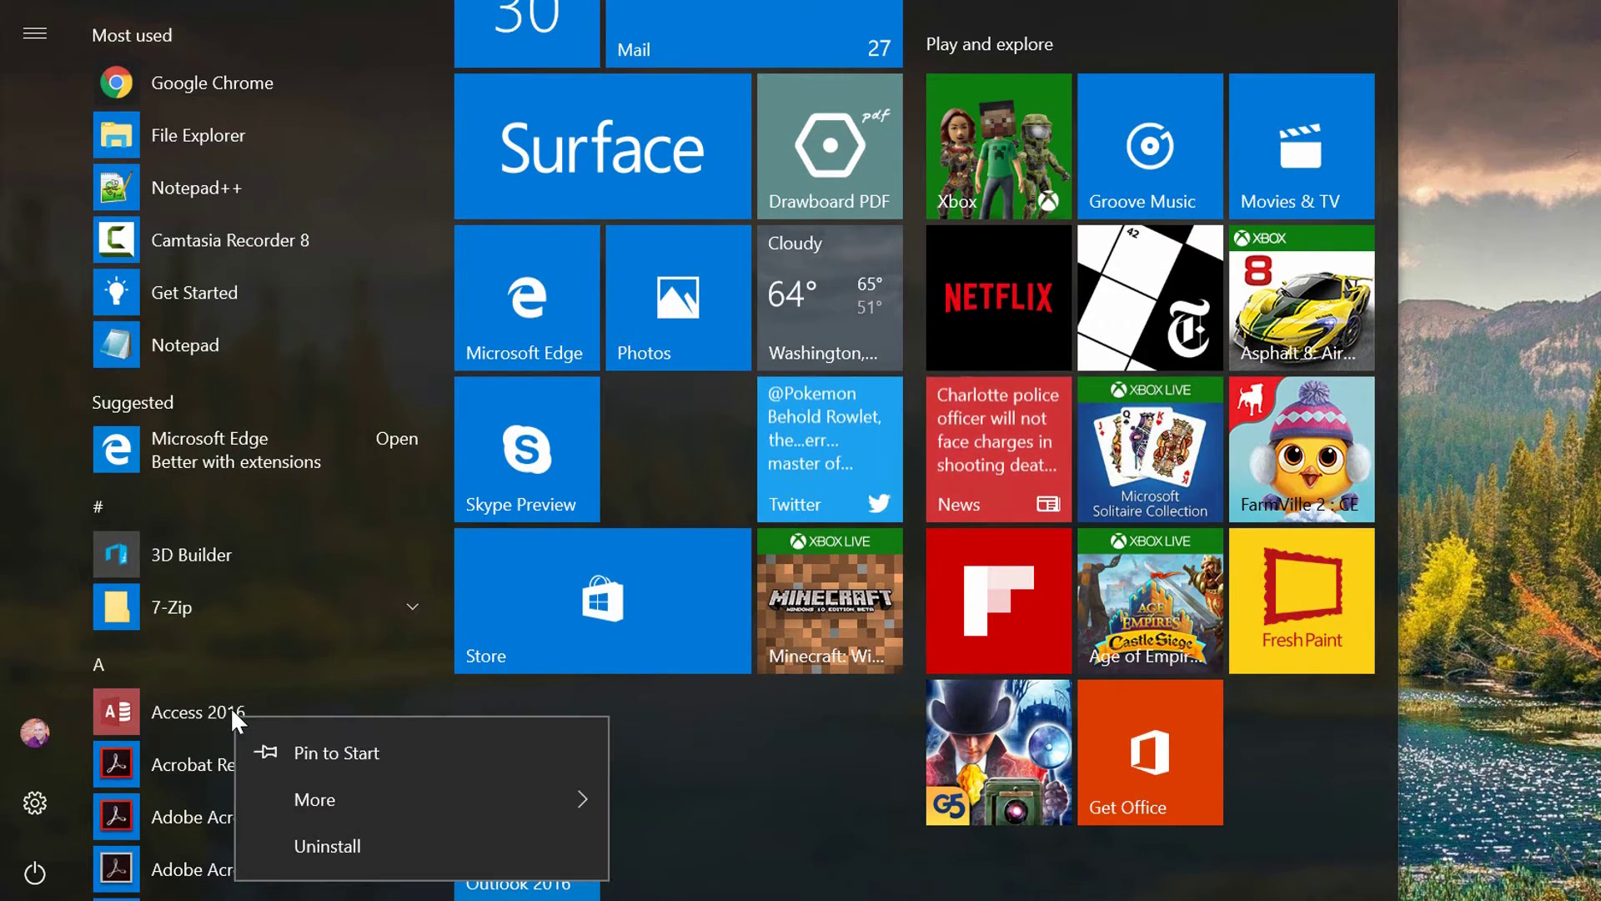
left_click(315, 753)
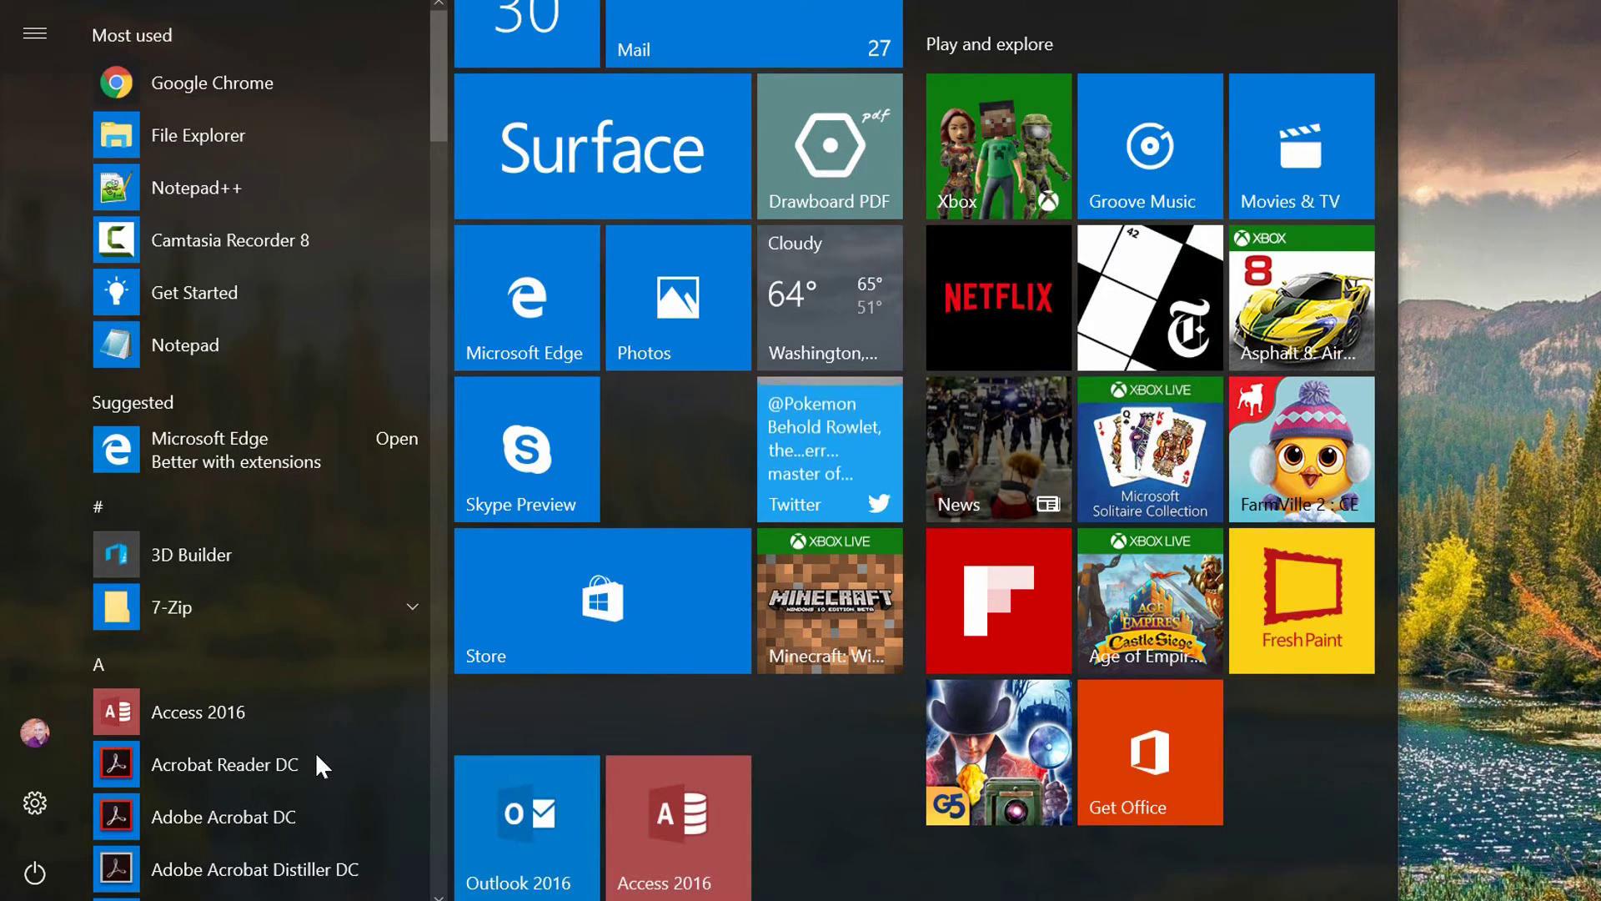
scroll(265, 661, "down", 20)
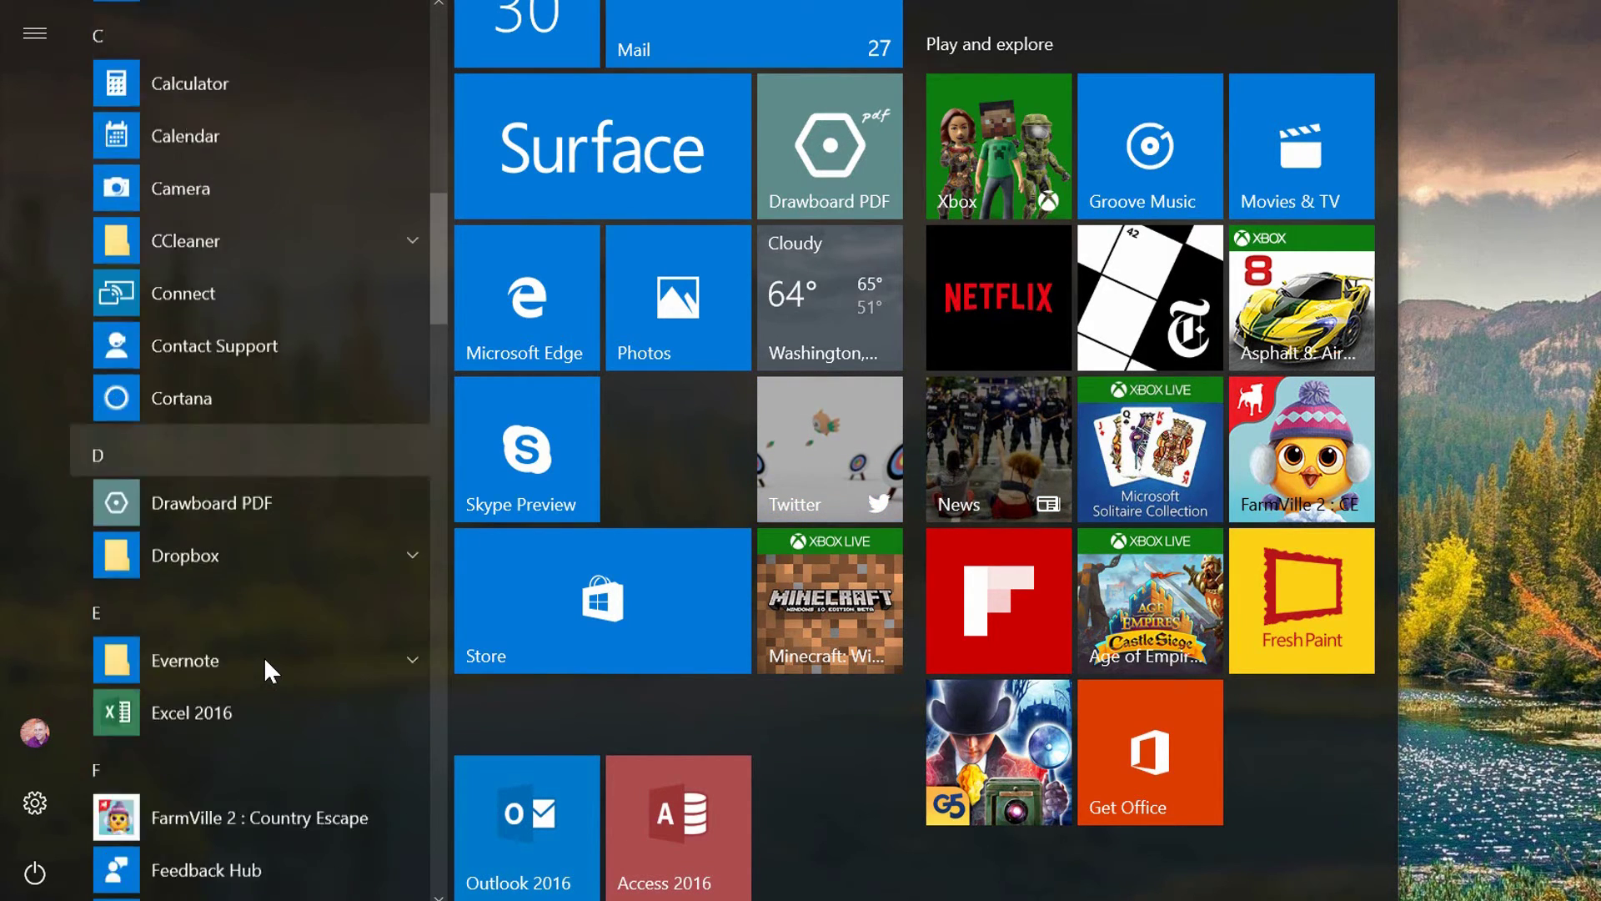
scroll(266, 663, "down", 5)
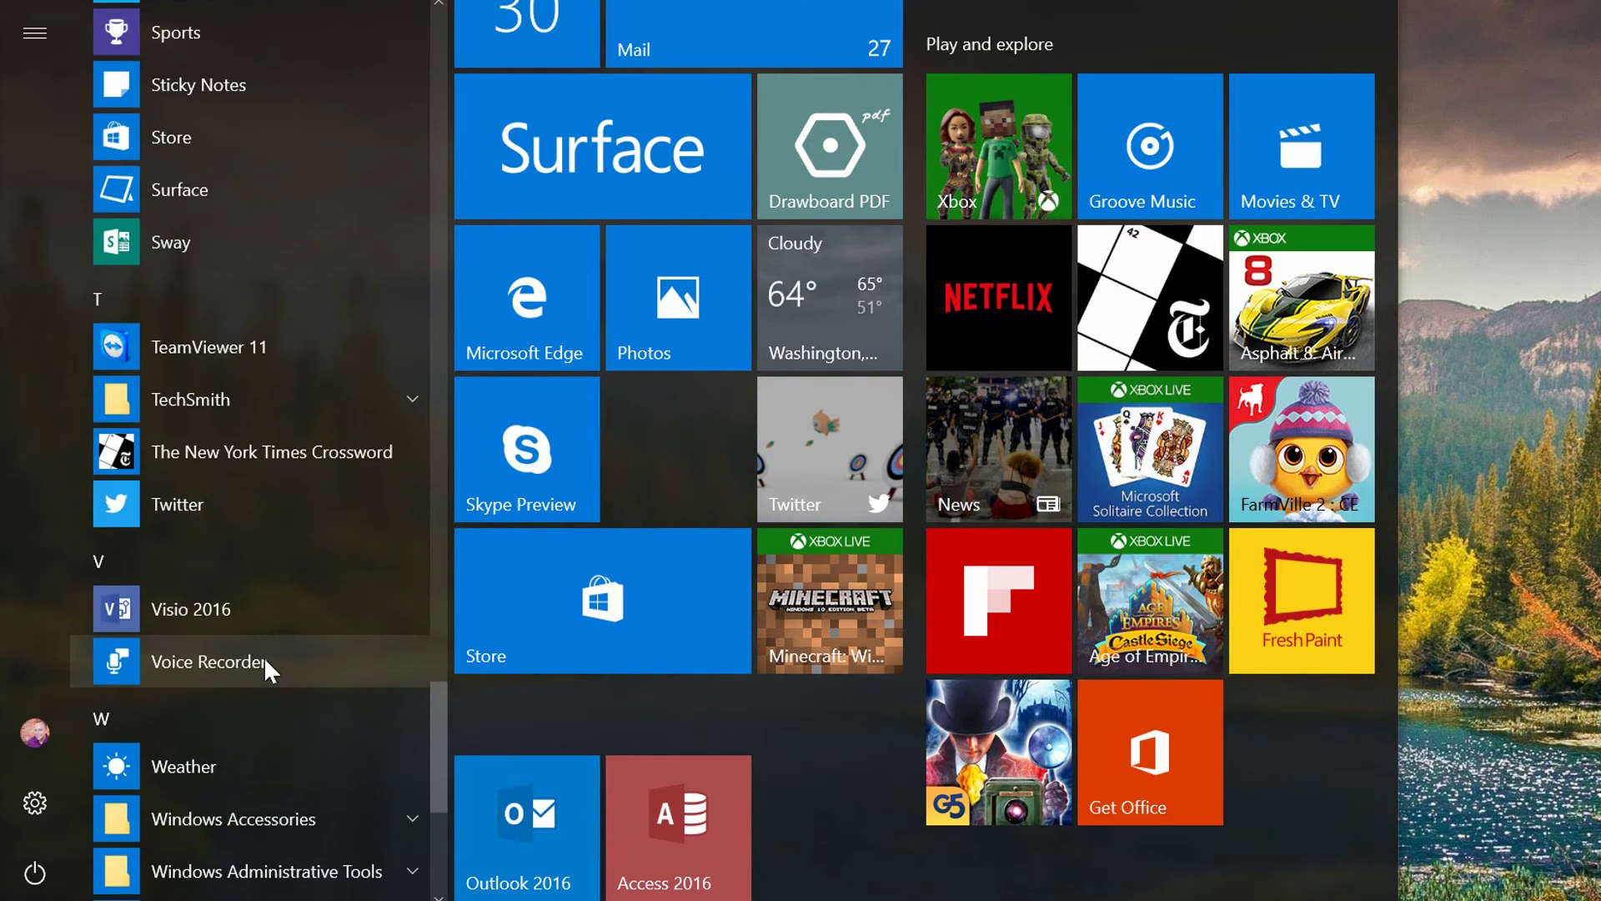
right_click(235, 615)
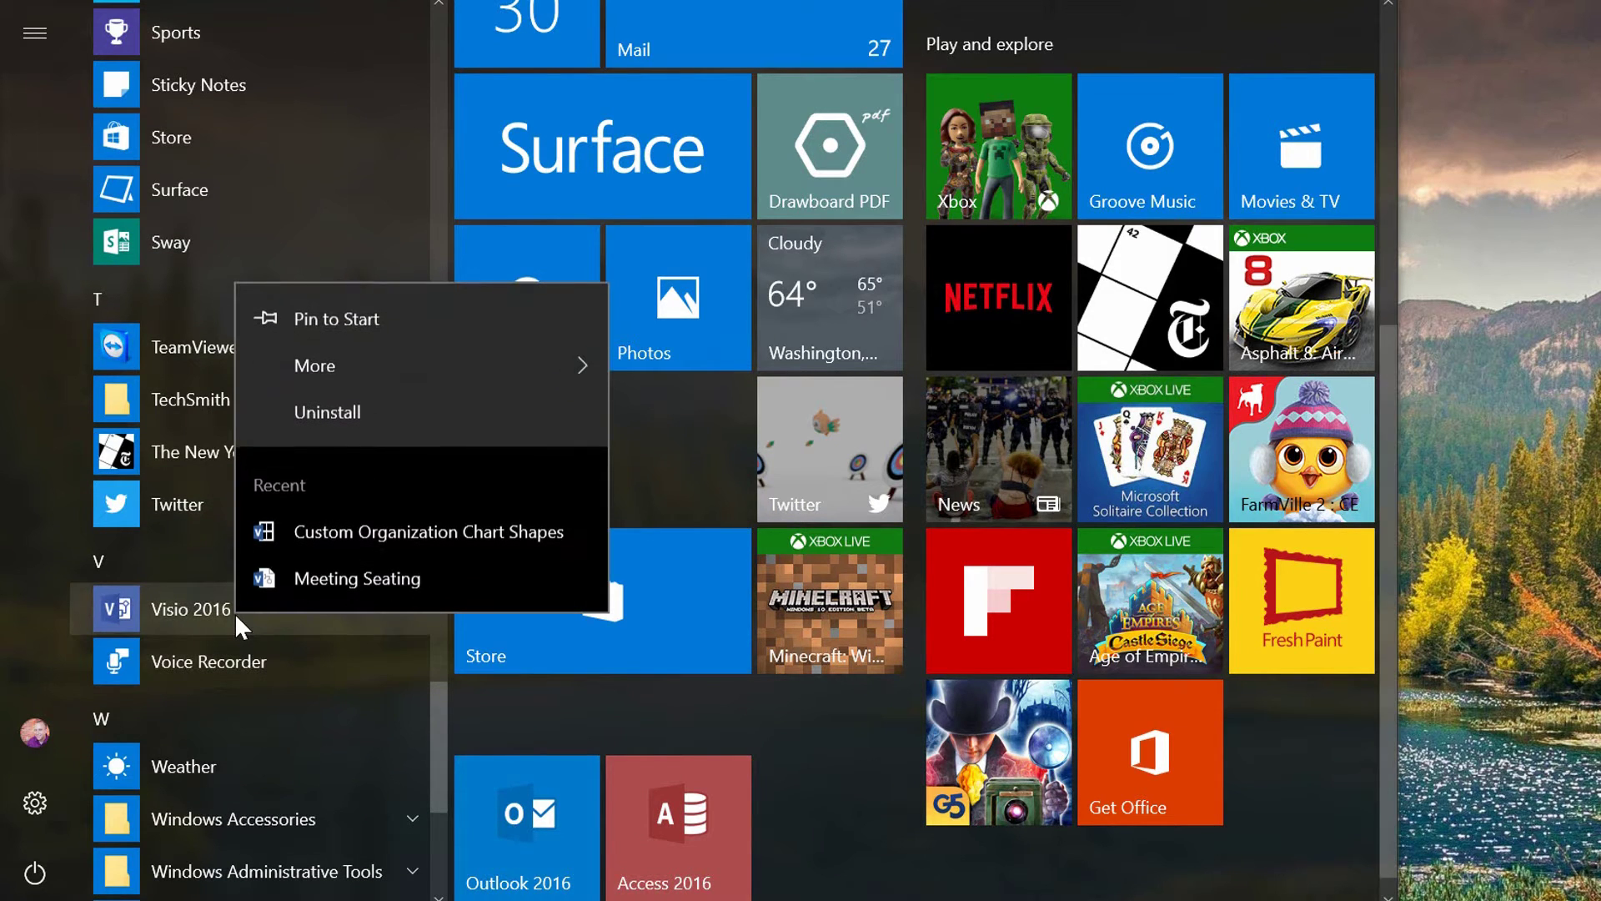
left_click(374, 322)
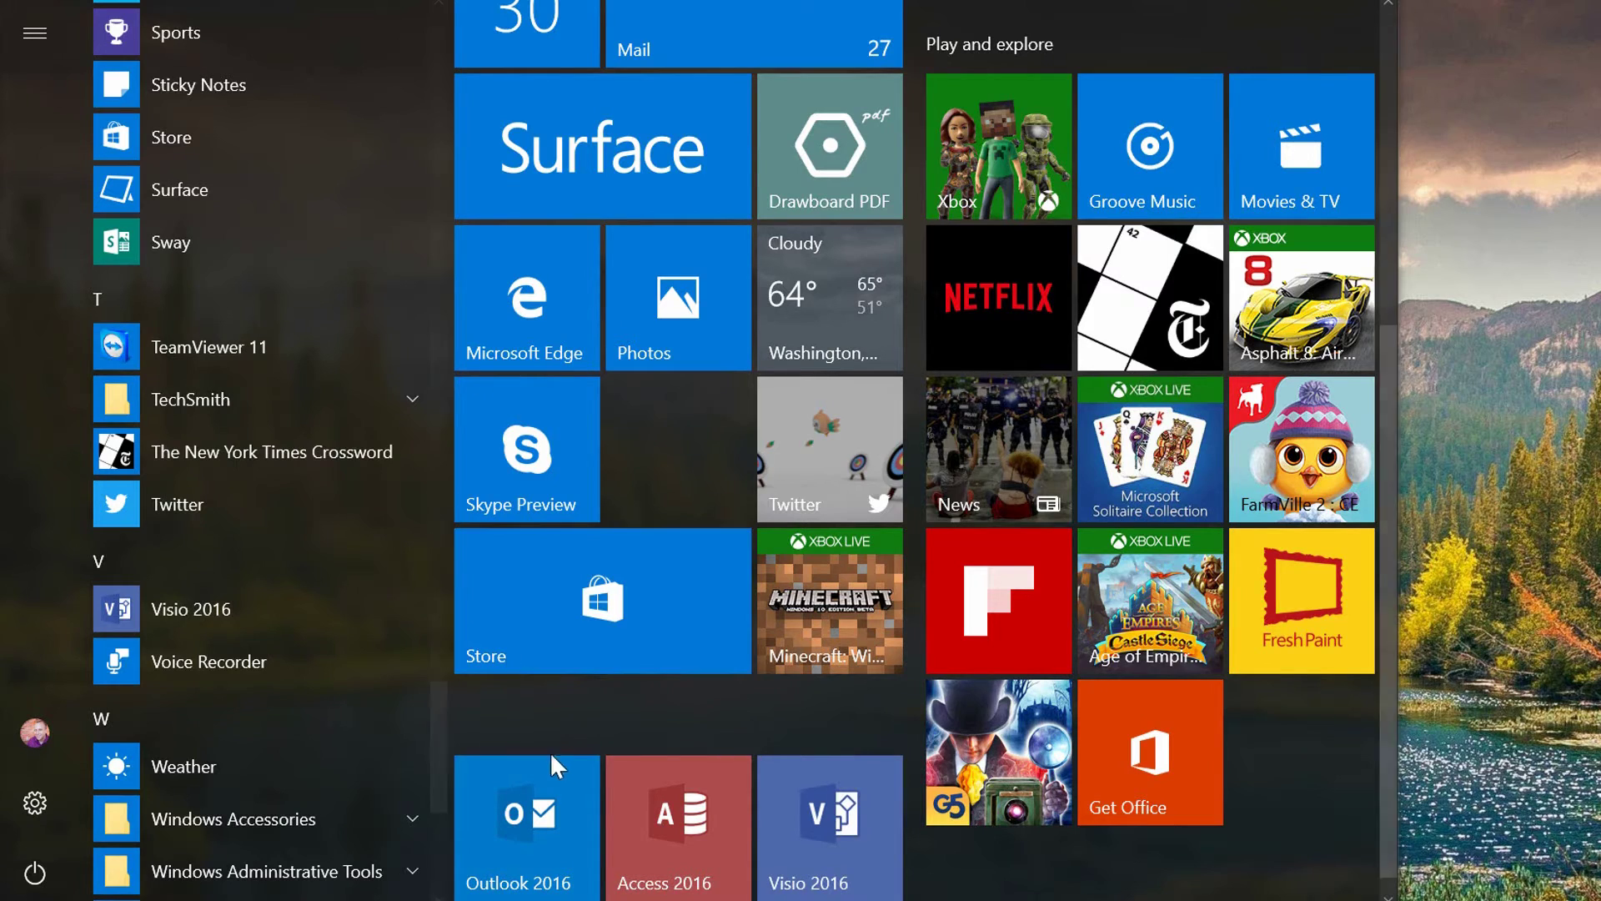
mouse_move(558, 729)
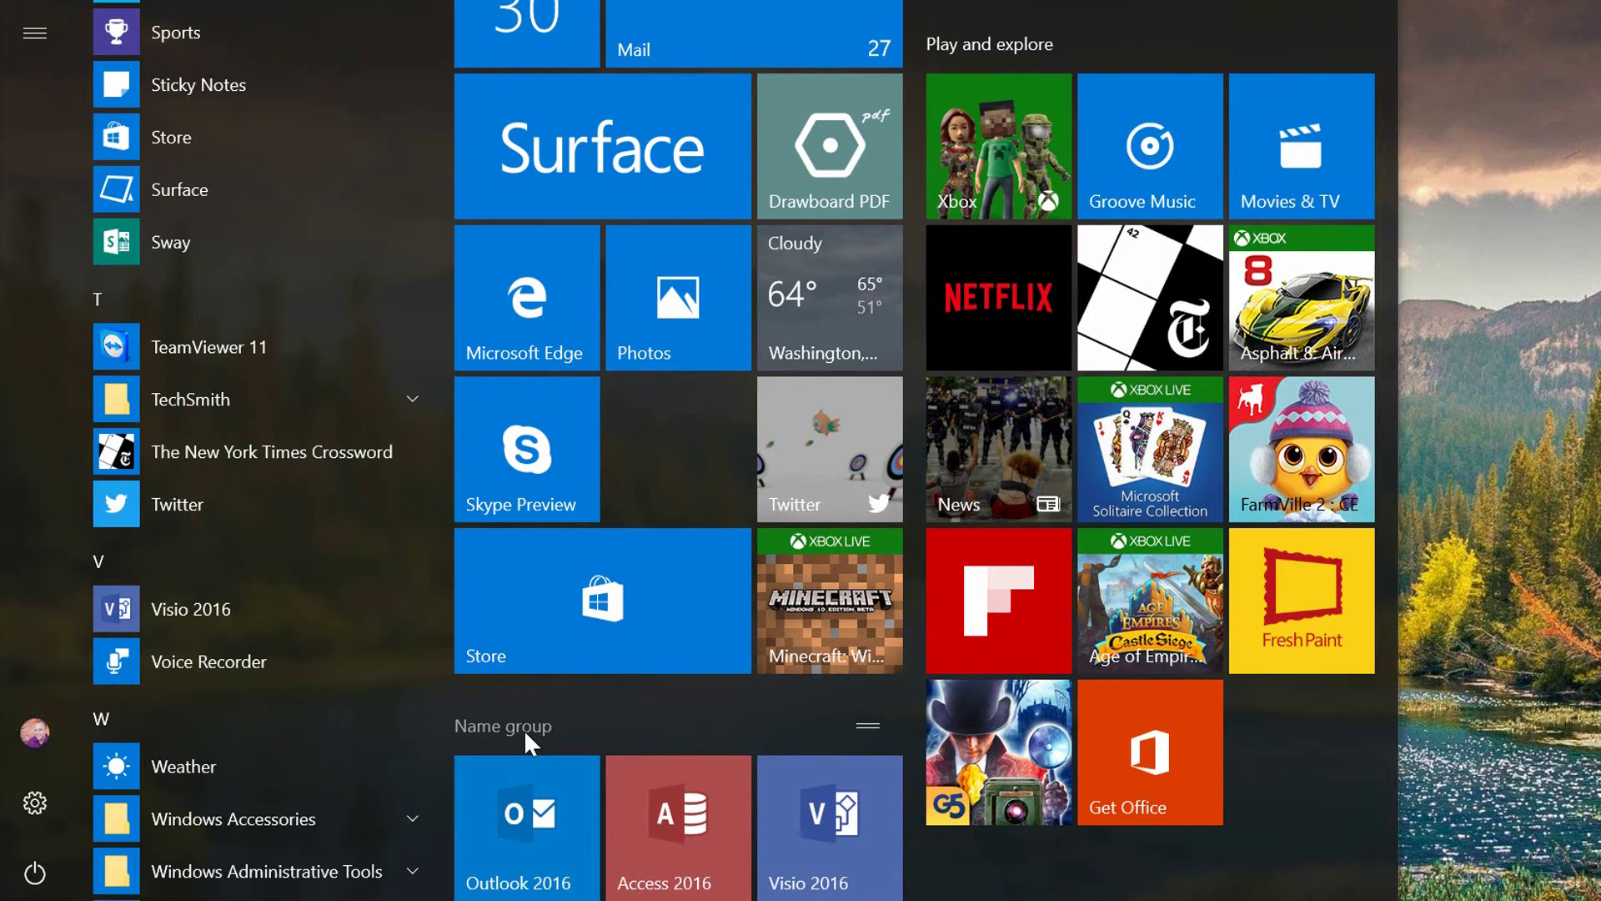
Move the new group higher, place Outlook 2016 under Word 2016, and shift OneNote beside Access
left_click_drag(863, 723, 845, 301)
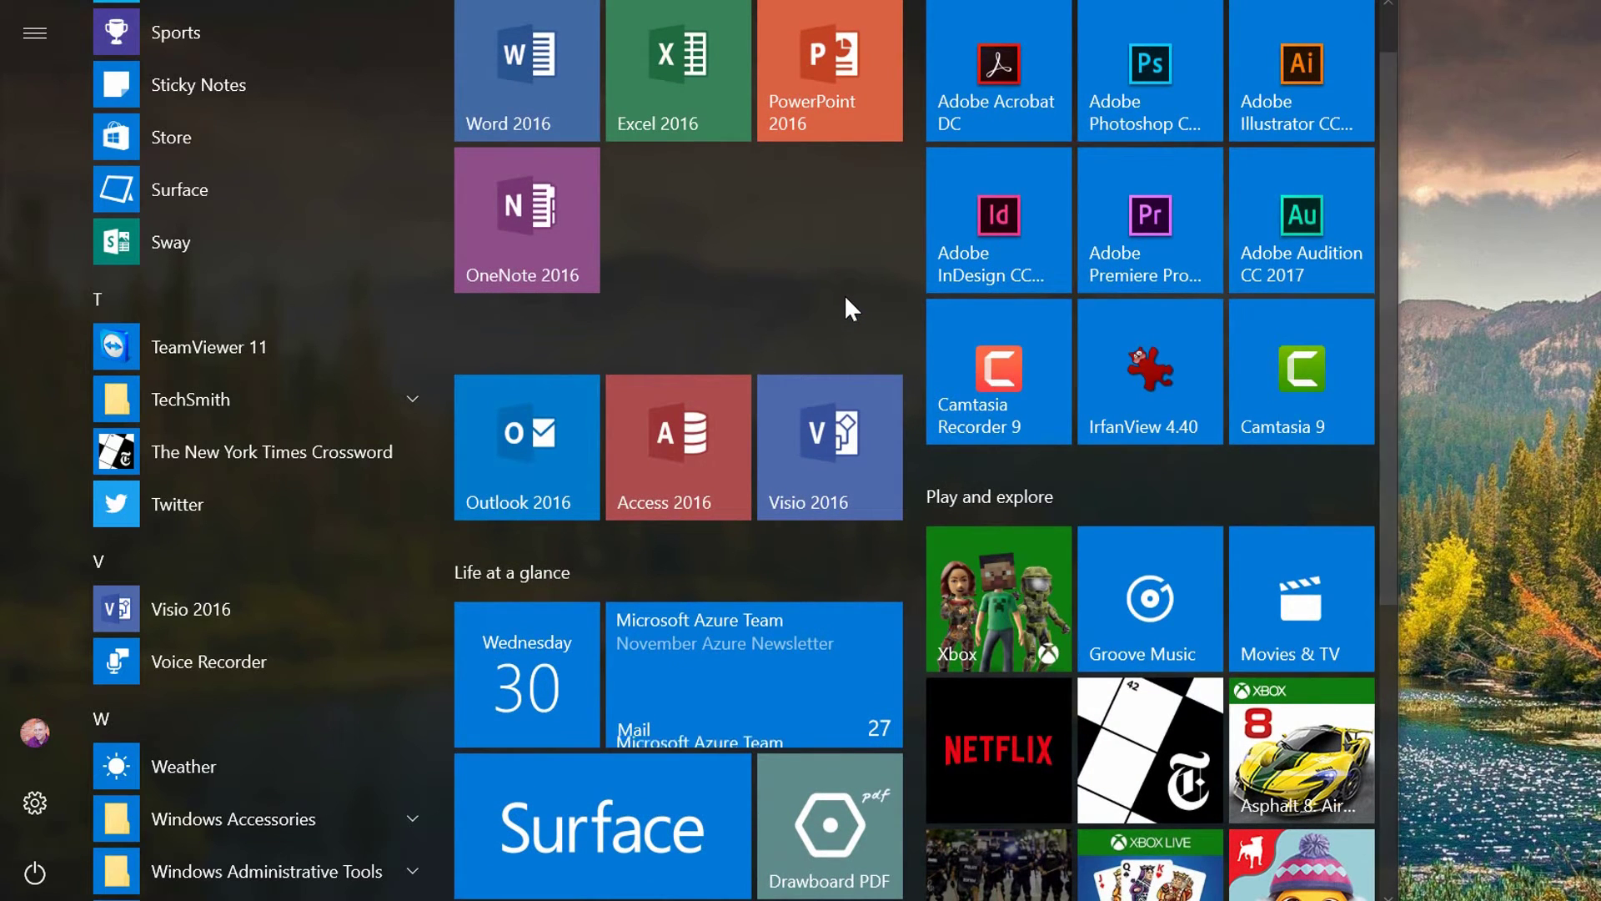
left_click(534, 458)
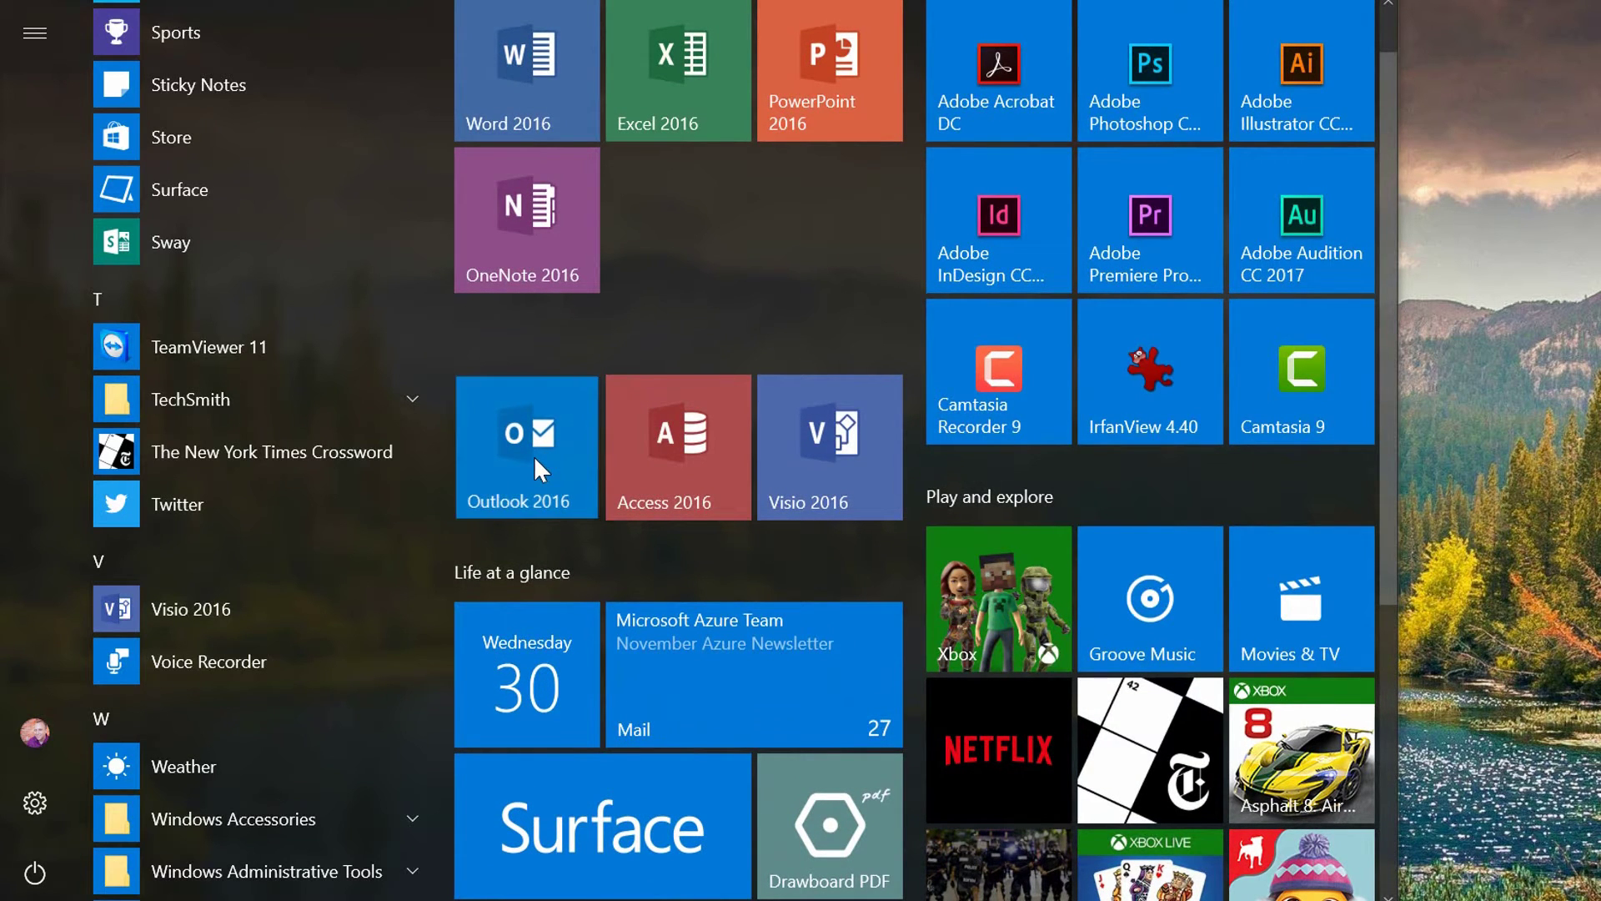
left_click_drag(534, 458, 707, 235)
left_click_drag(553, 213, 541, 459)
left_click_drag(654, 247, 504, 203)
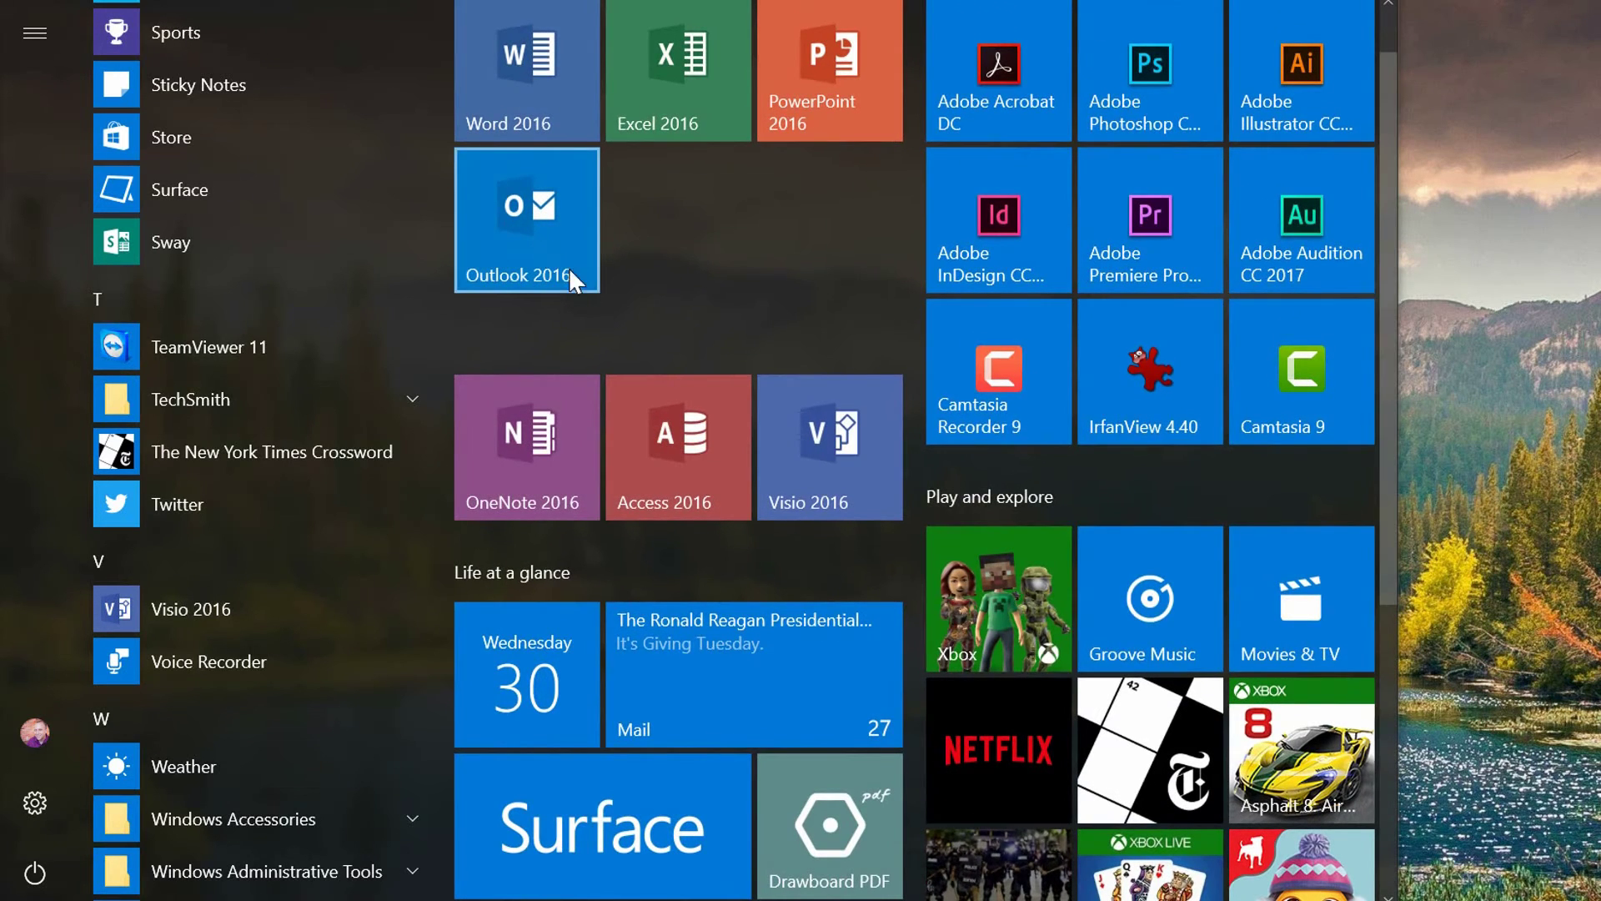
mouse_move(665, 358)
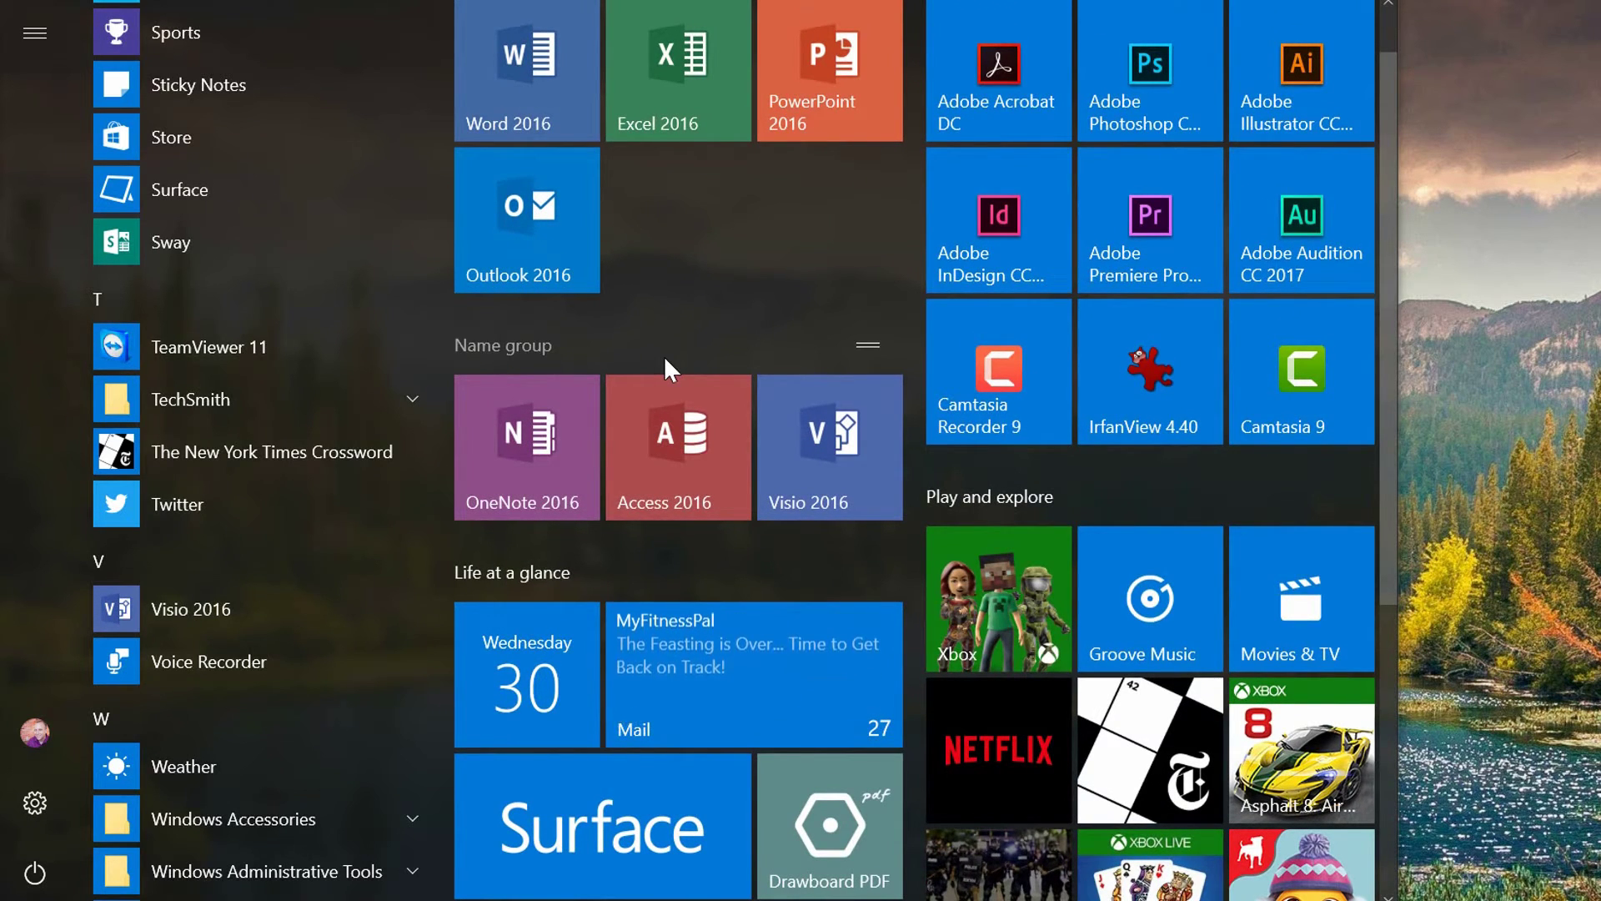
Enter 'Other Microsoft Products' as the name of the OneNote, Access and Visio group
left_click(525, 345)
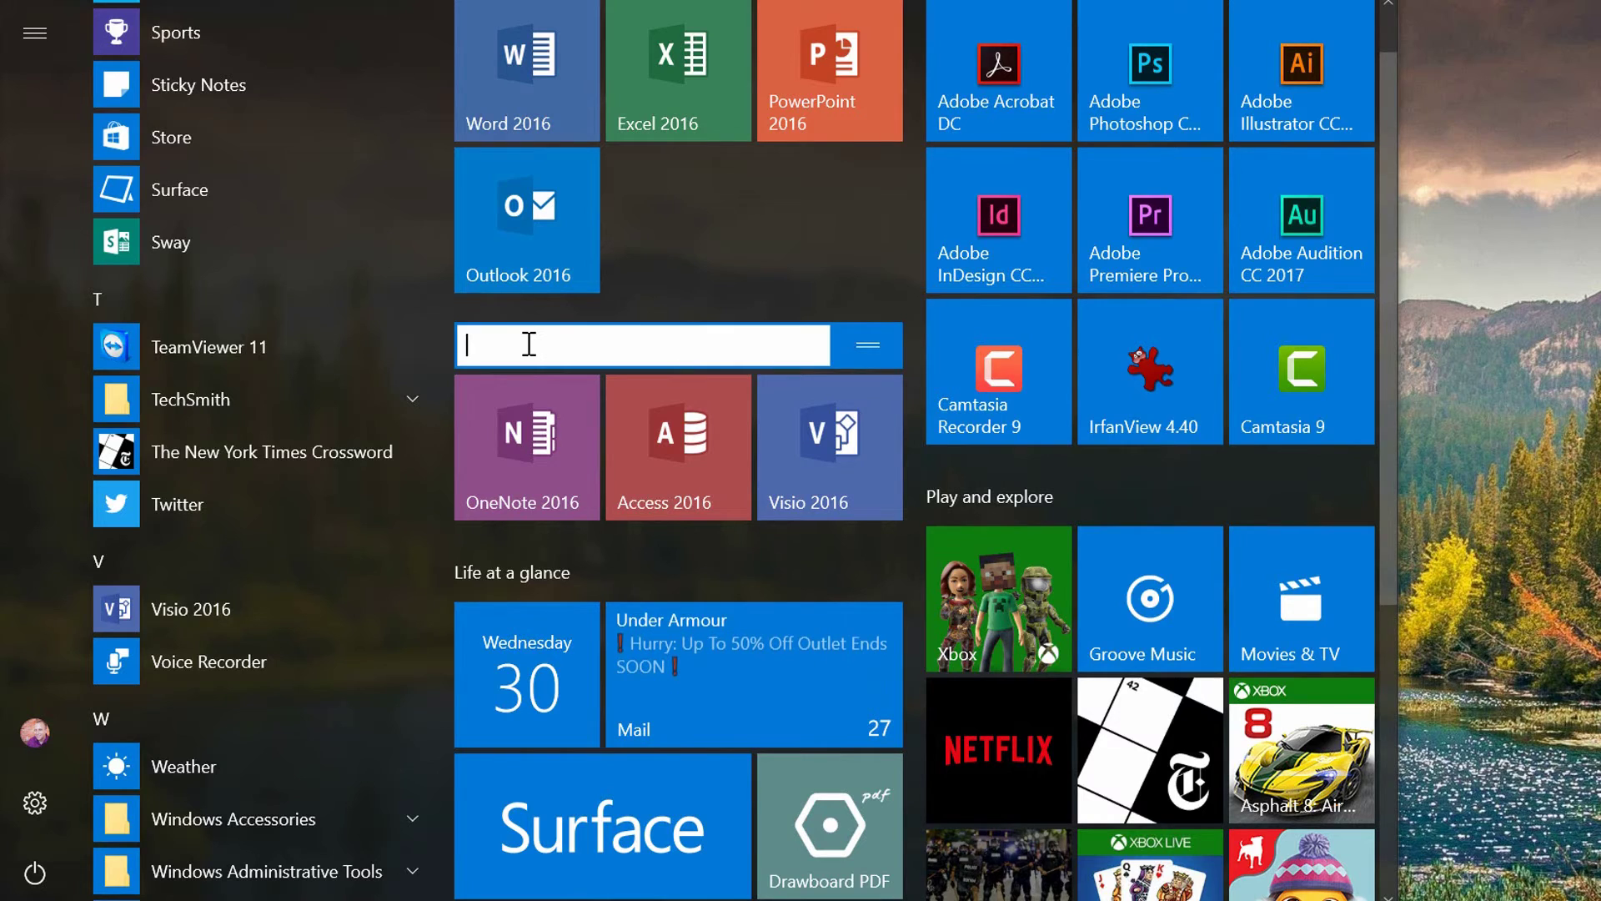
type("Other Microsoft Products")
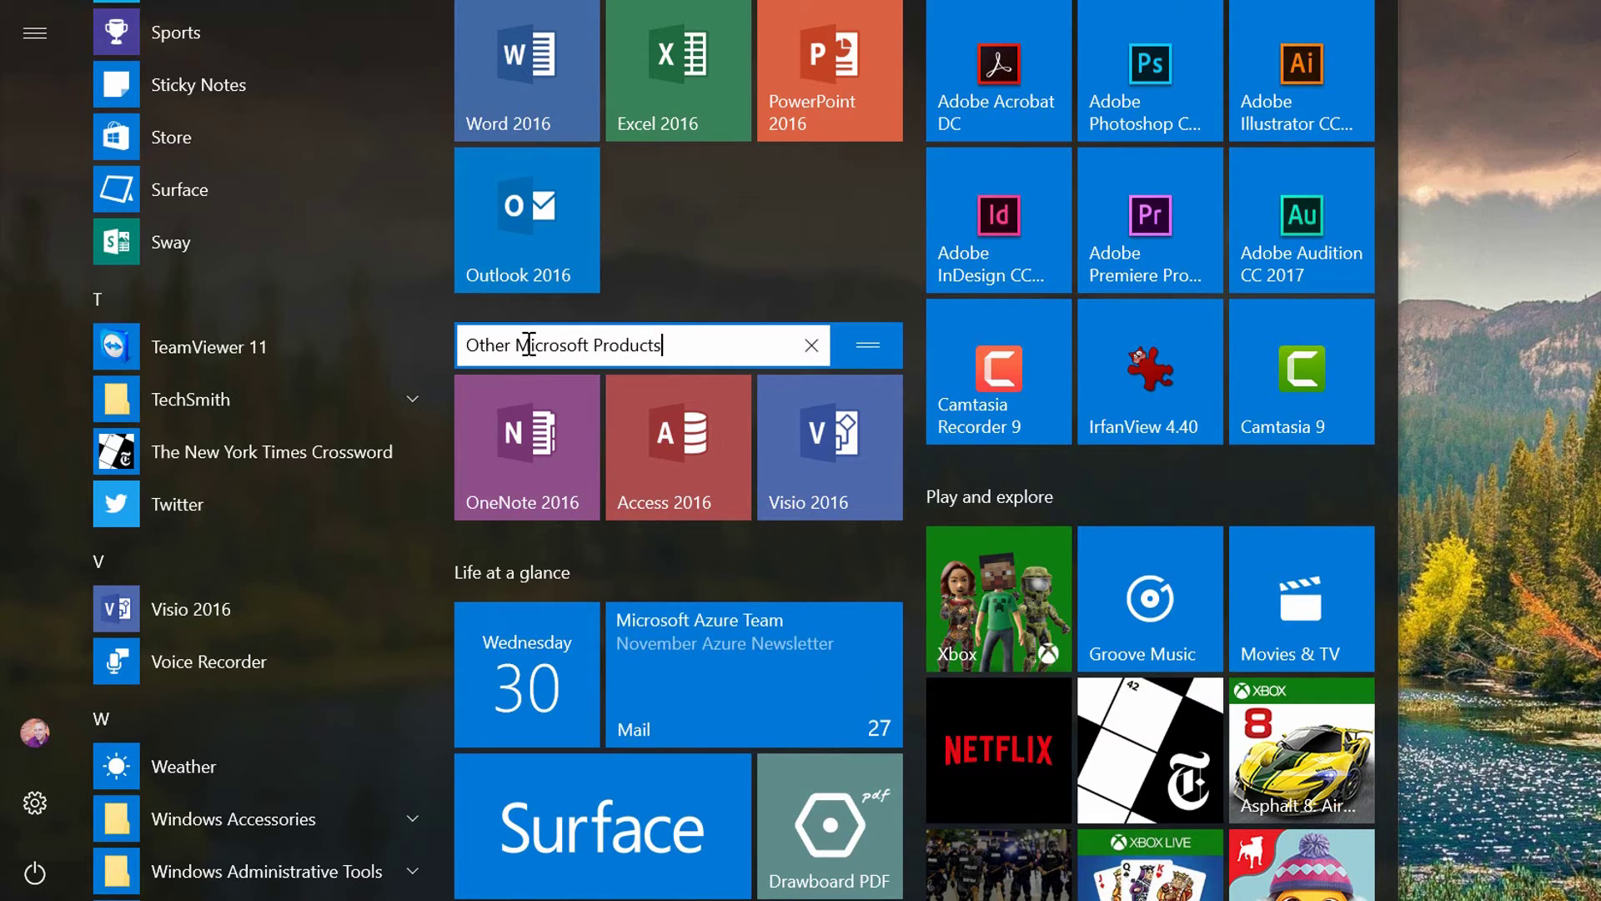
key("Return")
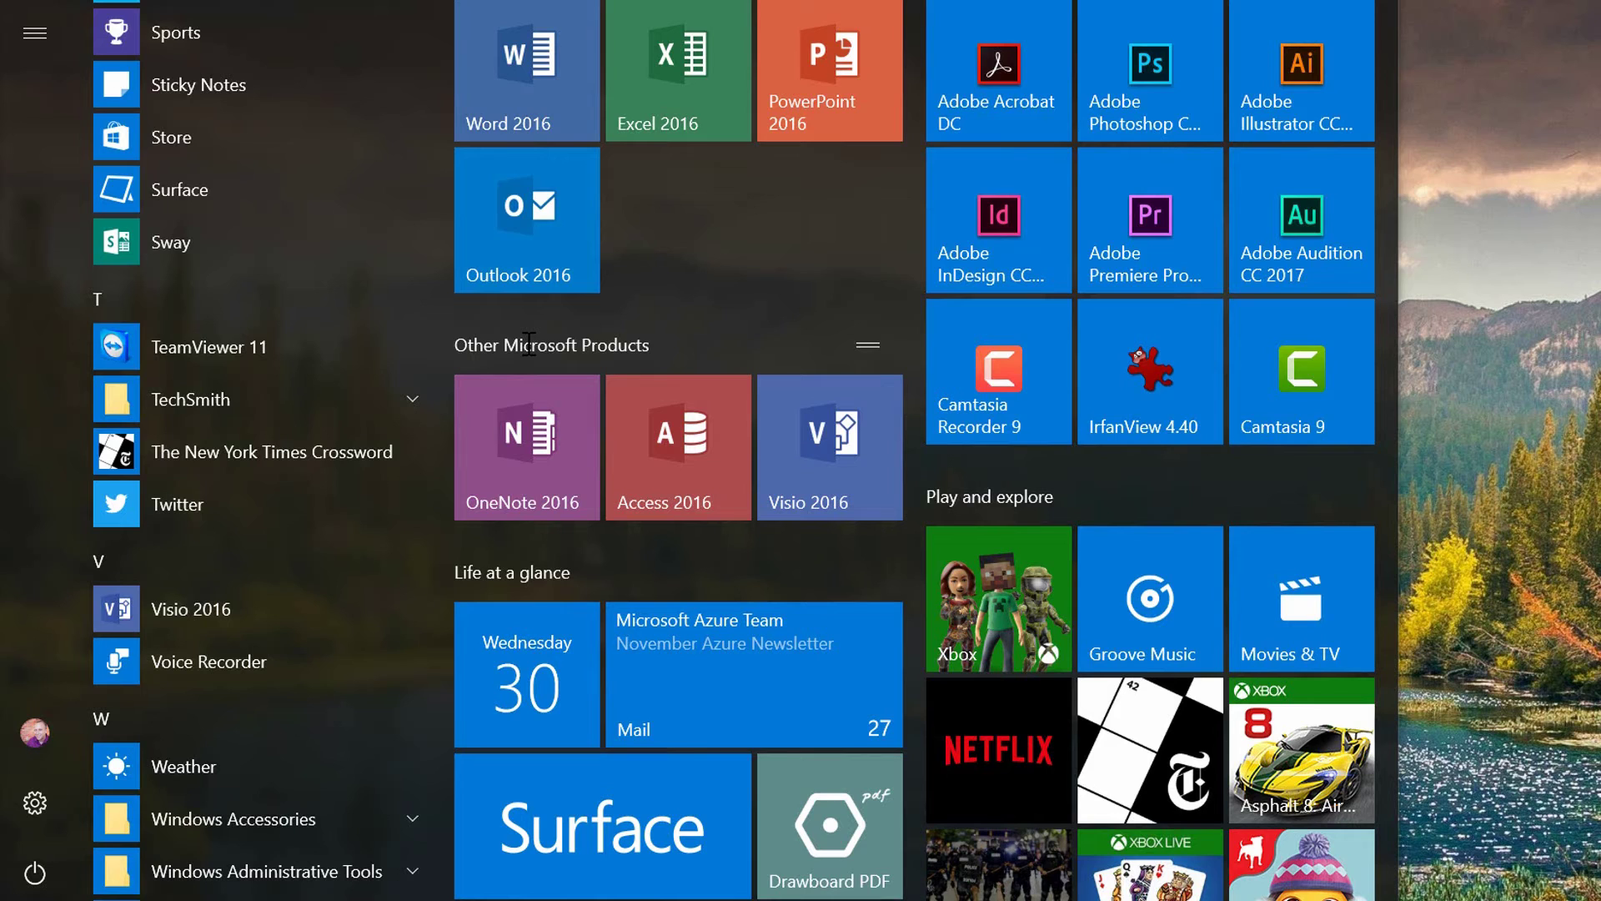
Pin the Outlook 2016 tile to the taskbar and position its icon next to File Explorer
right_click(541, 217)
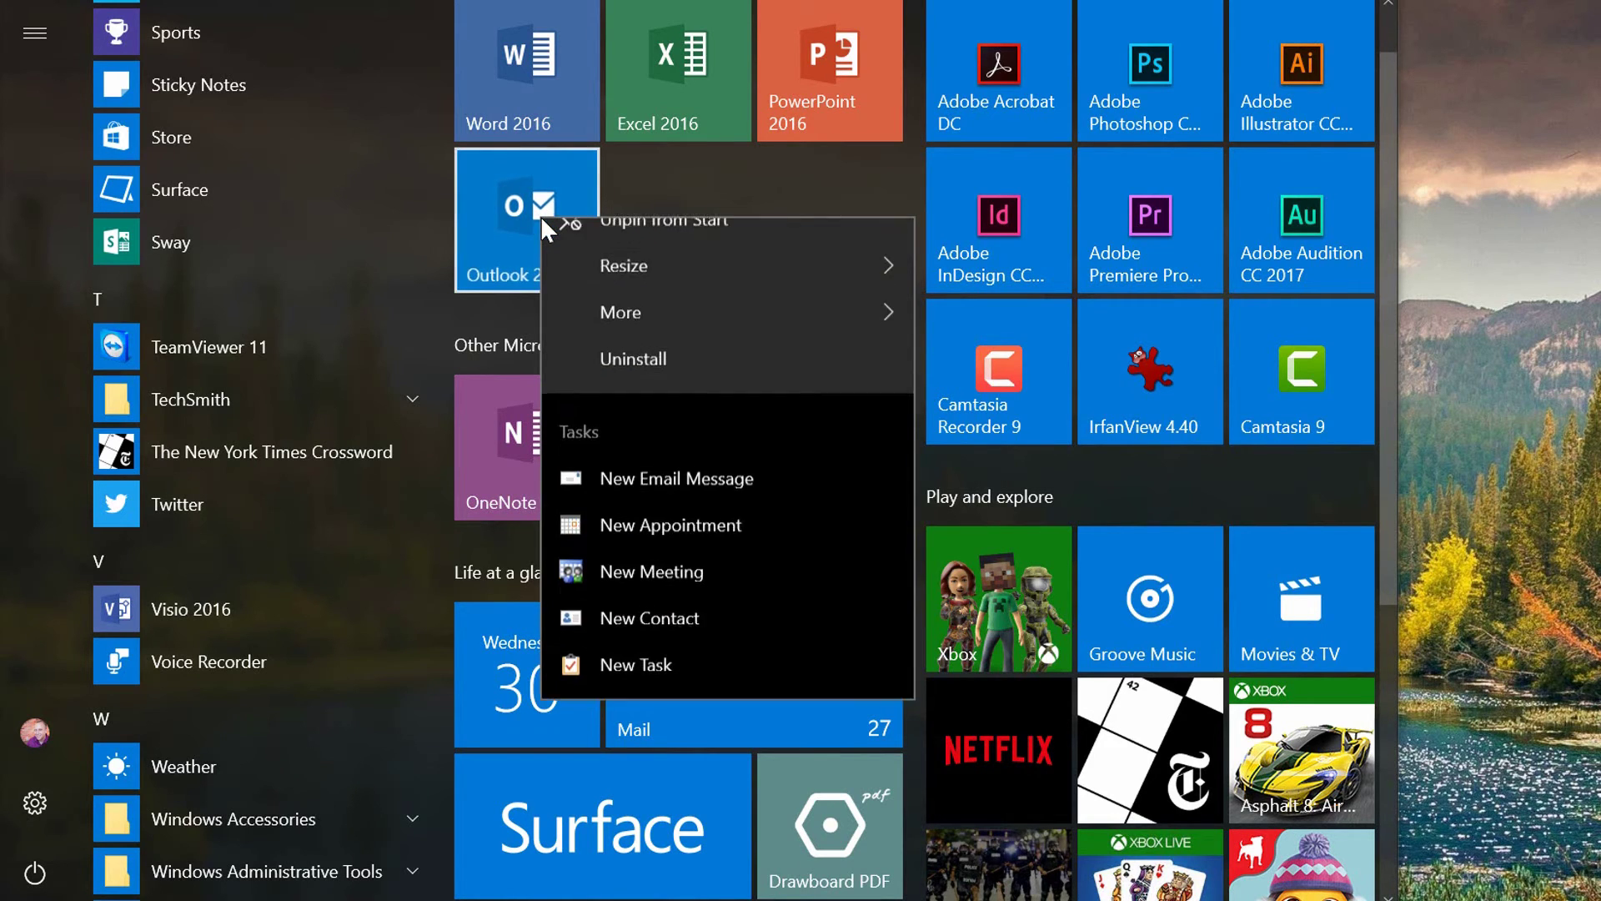
mouse_move(672, 364)
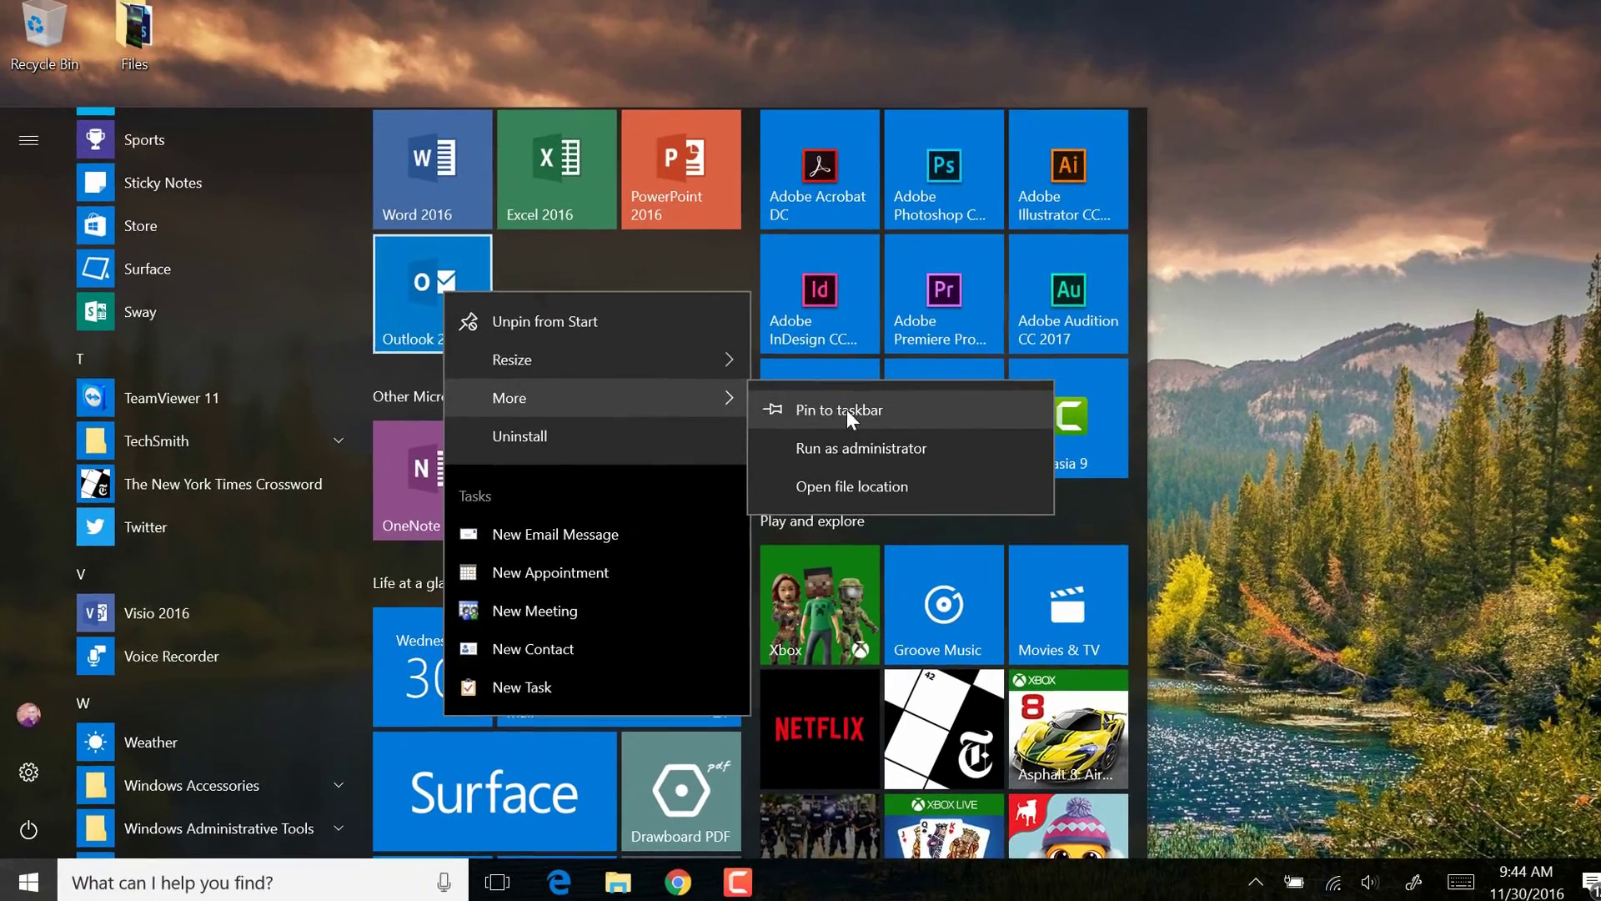
left_click(846, 408)
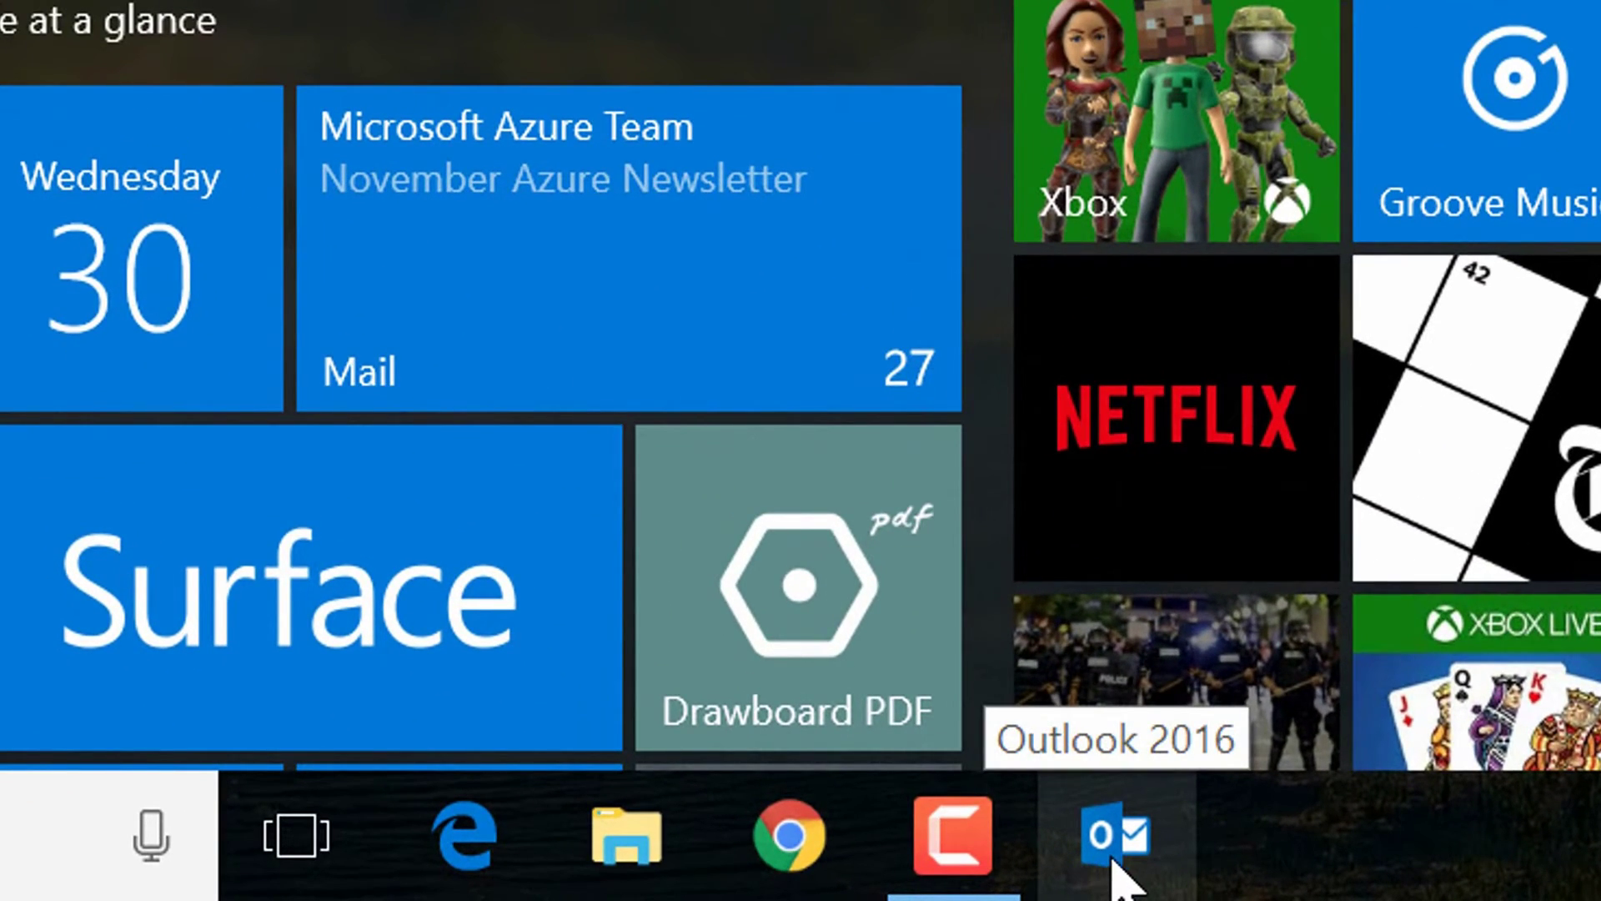
left_click_drag(1123, 862, 788, 849)
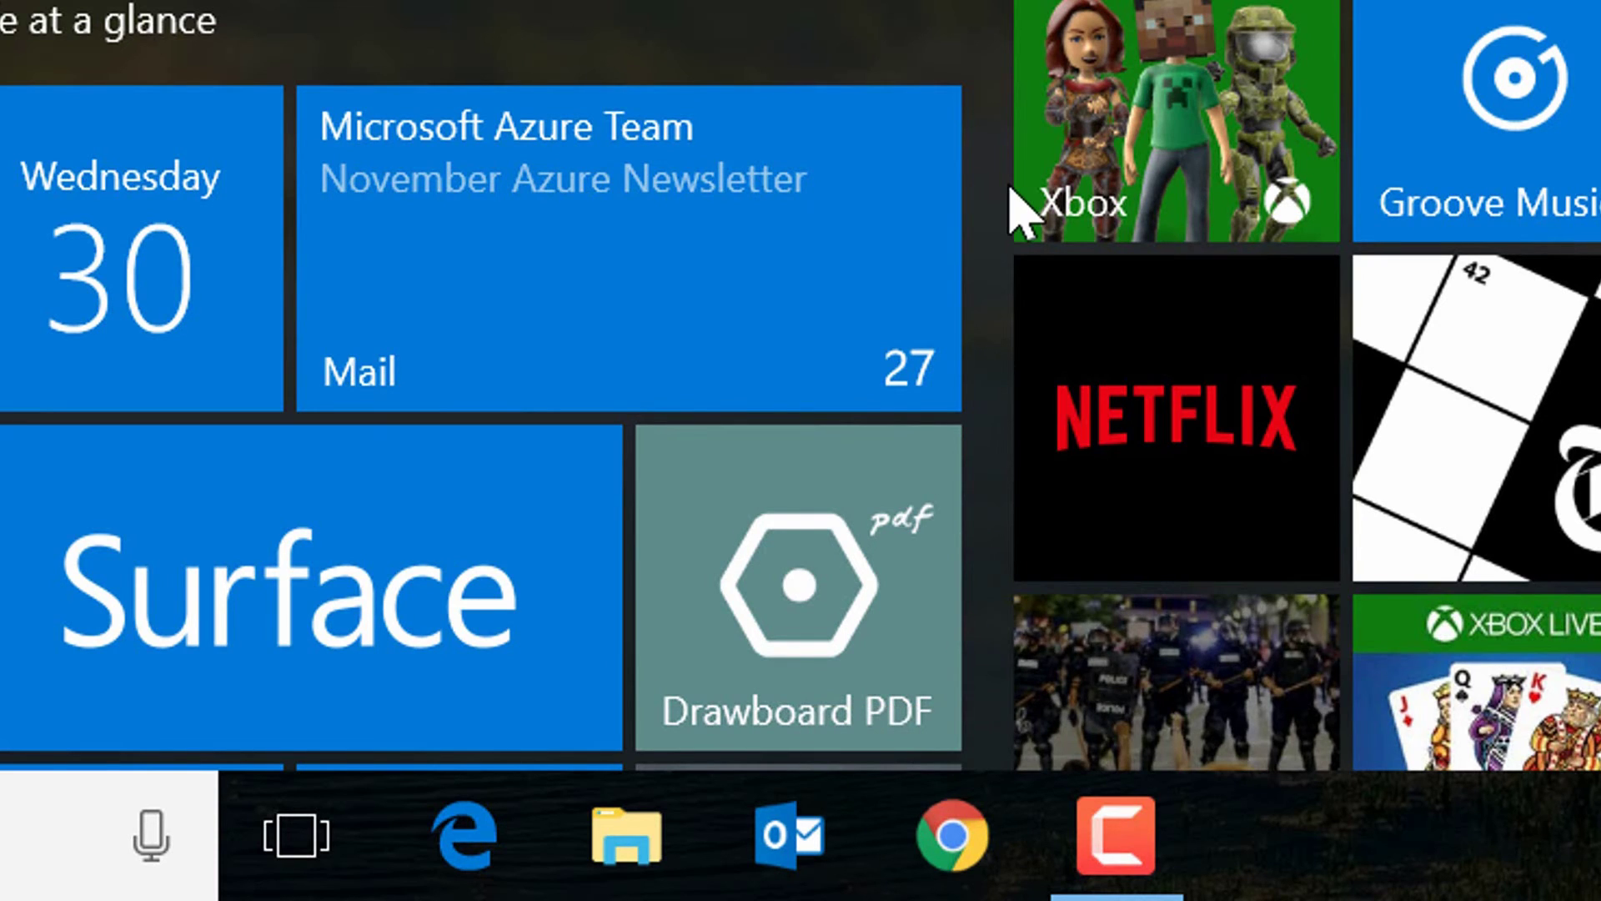
Unpin Outlook 2016 from the taskbar, then bring up the Access 2016 tile's options
right_click(786, 859)
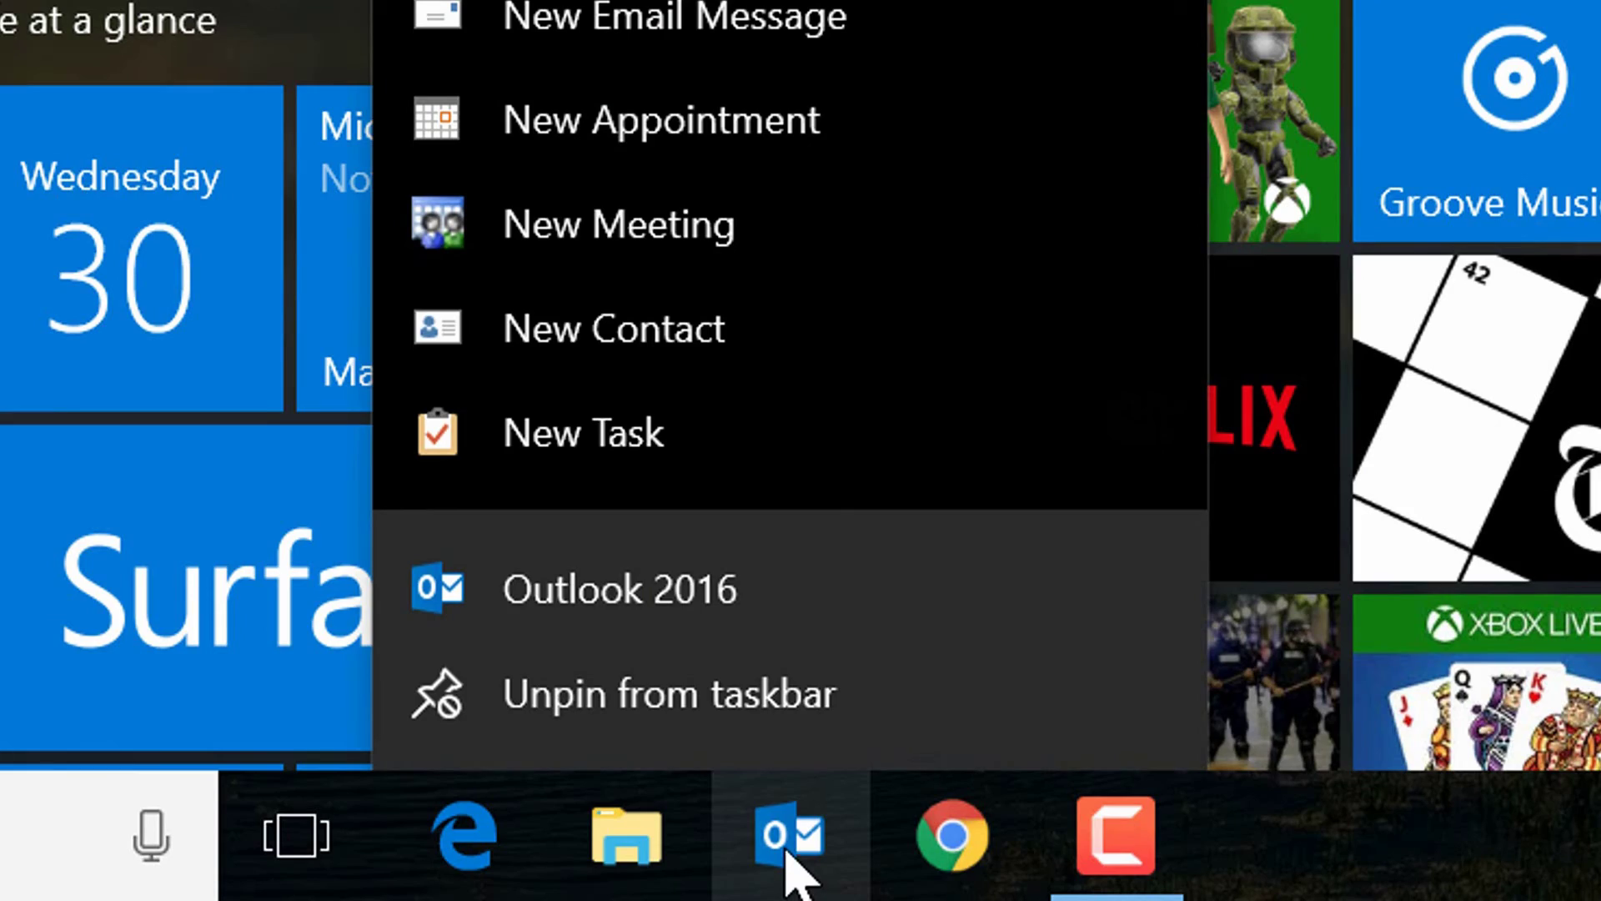
left_click(733, 701)
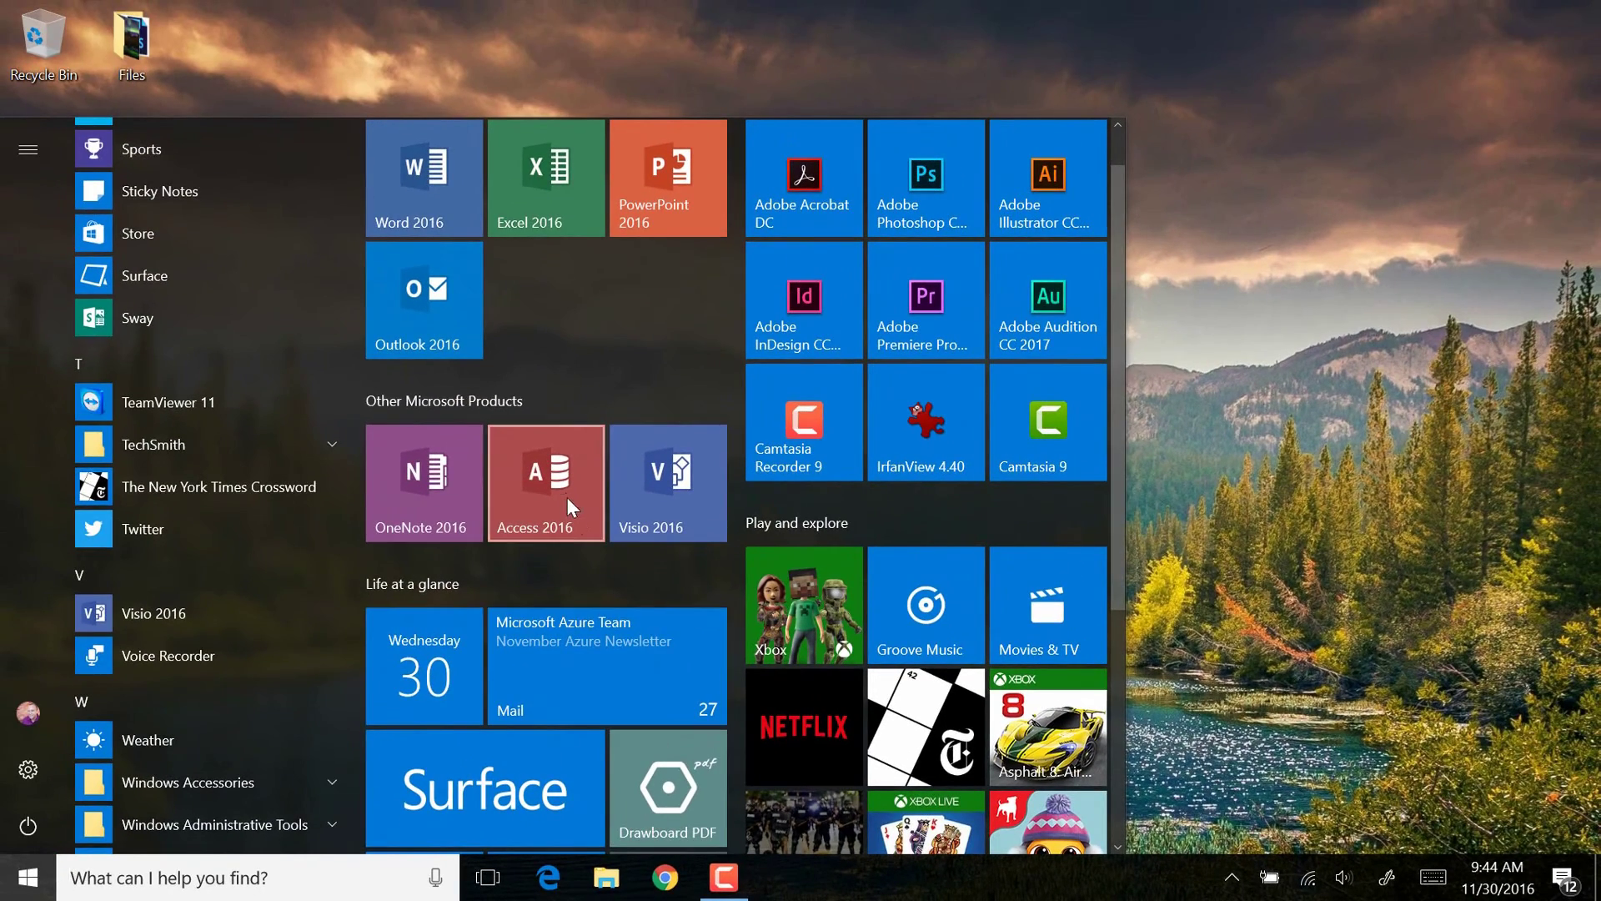
right_click(565, 491)
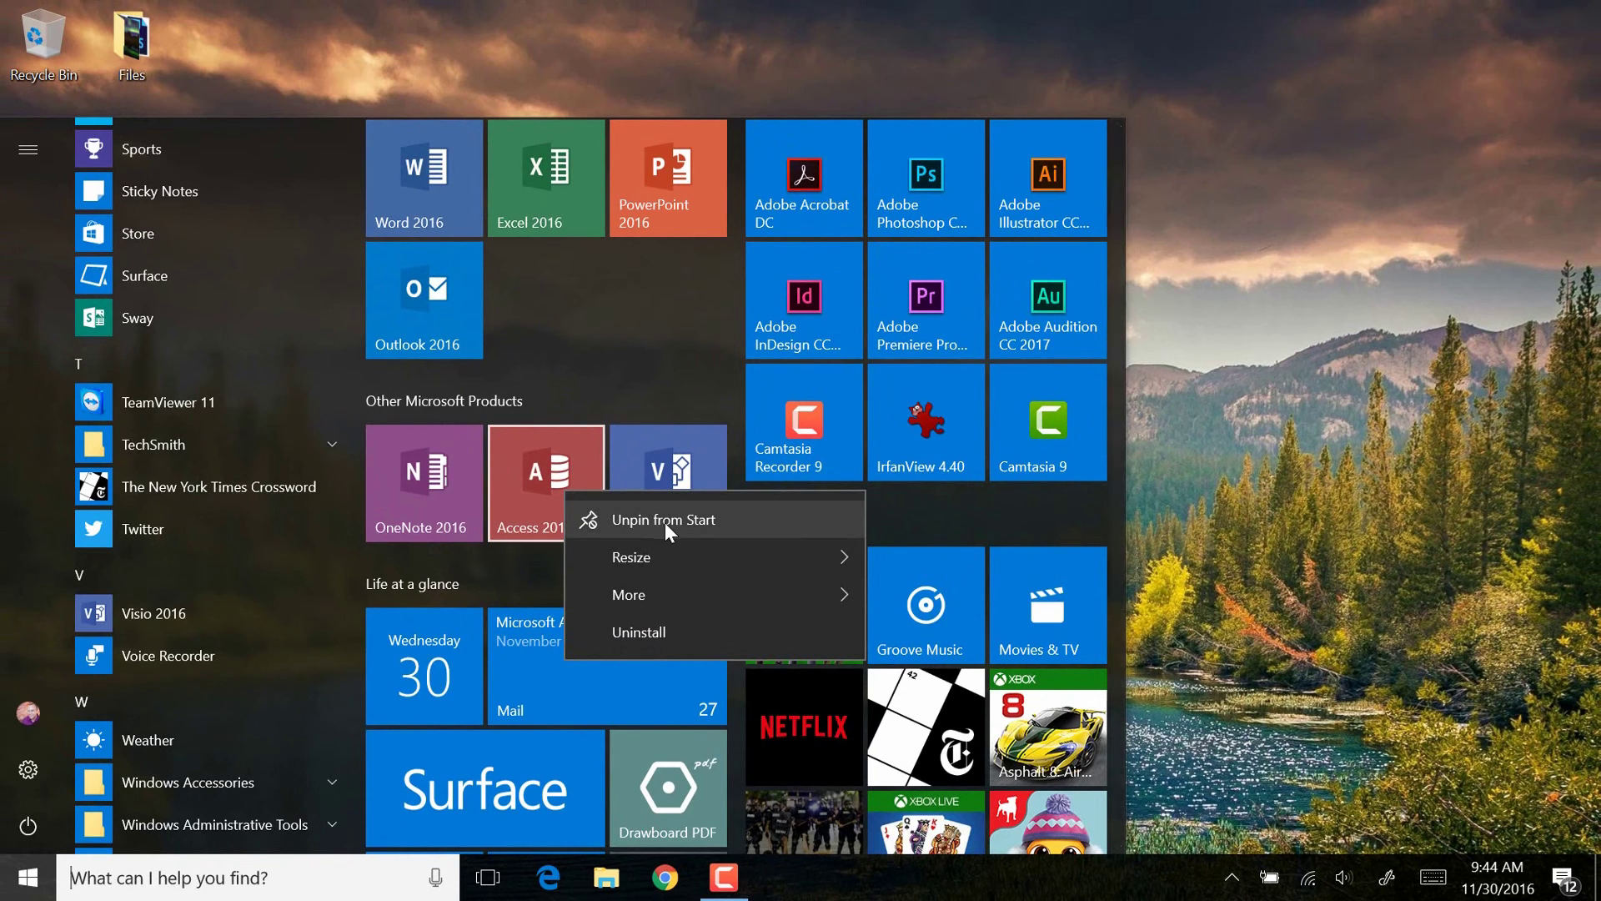